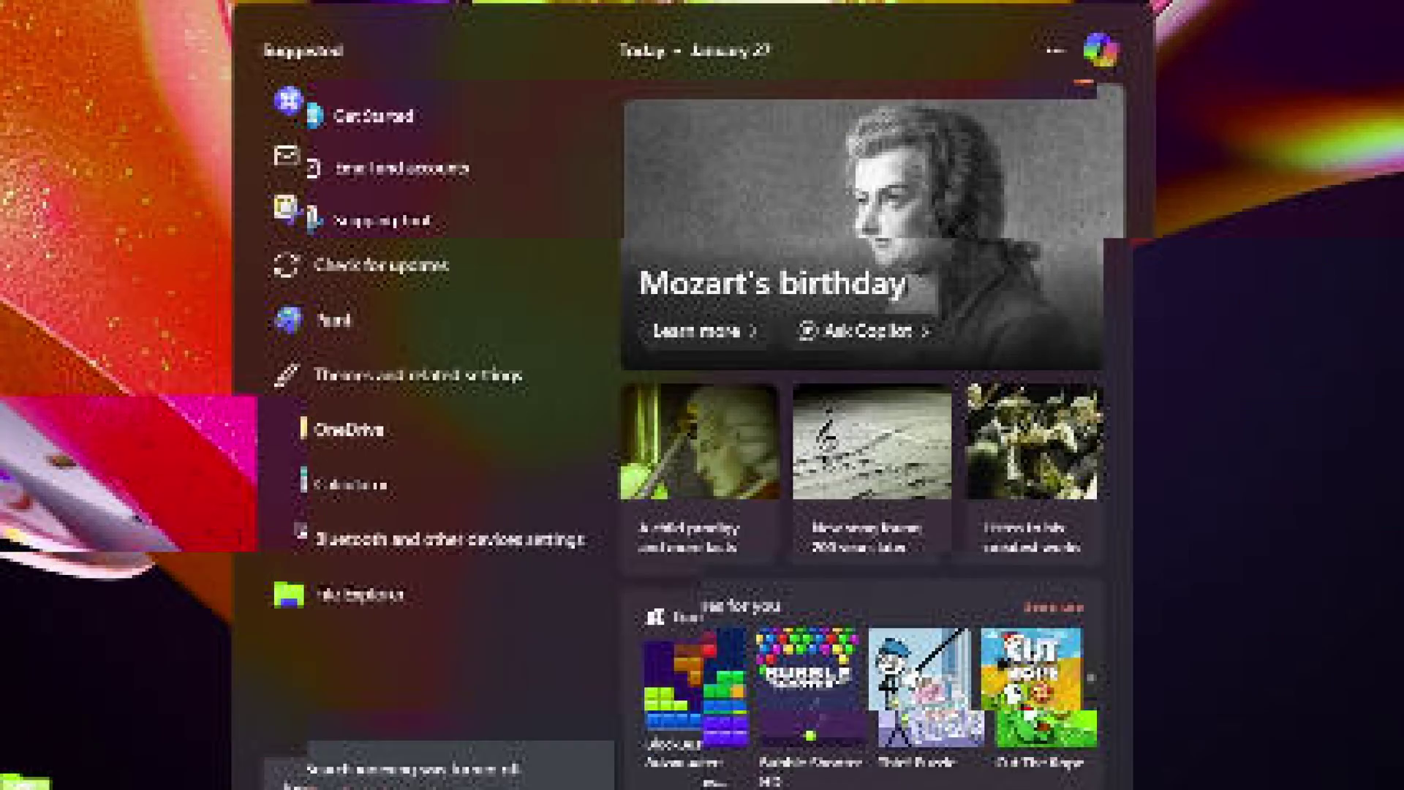
# - Search the Start menu for 'create'
pyautogui.write('create')
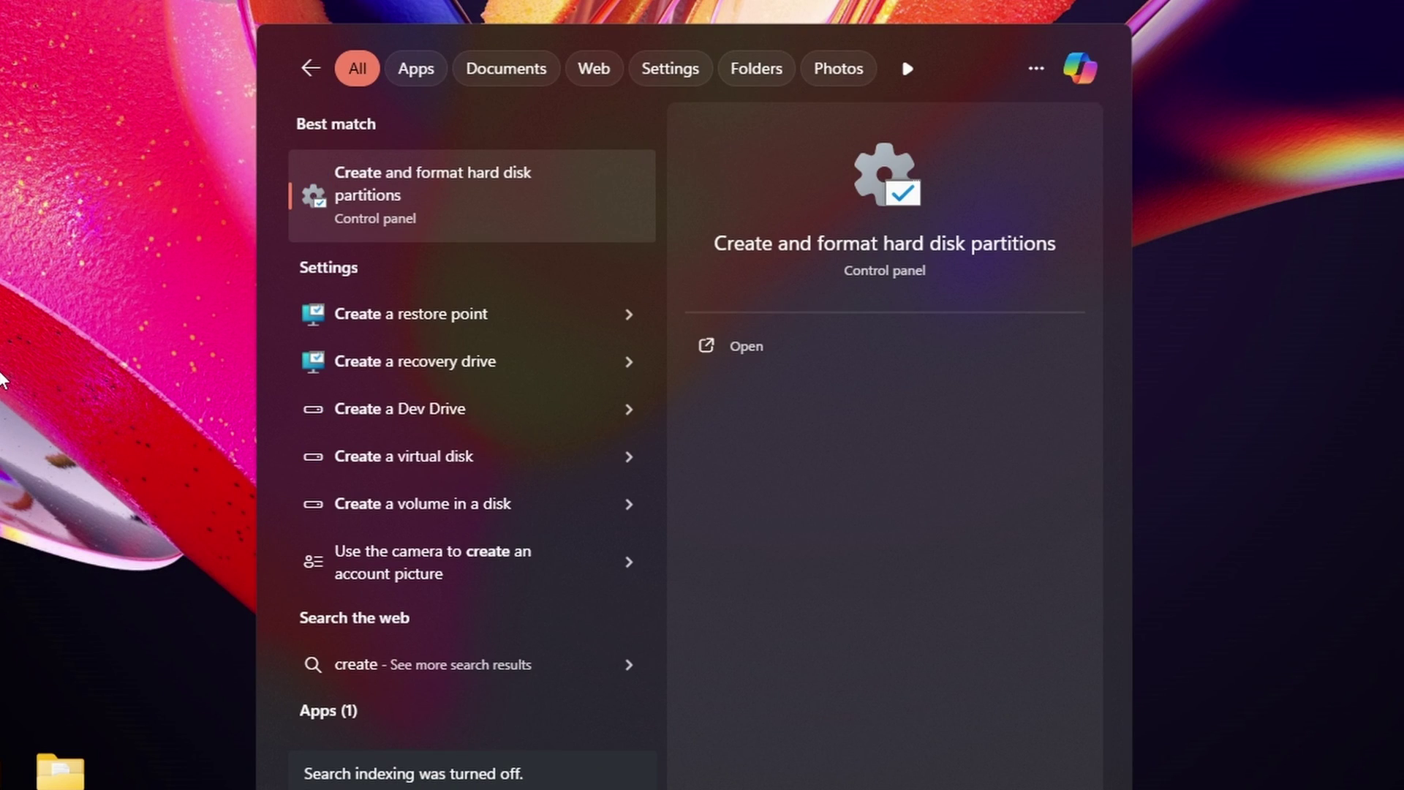
# - Launch 'Create and format hard disk partitions', then select the C: volume and Disk 2's unallocated space
pyautogui.click(505, 191)
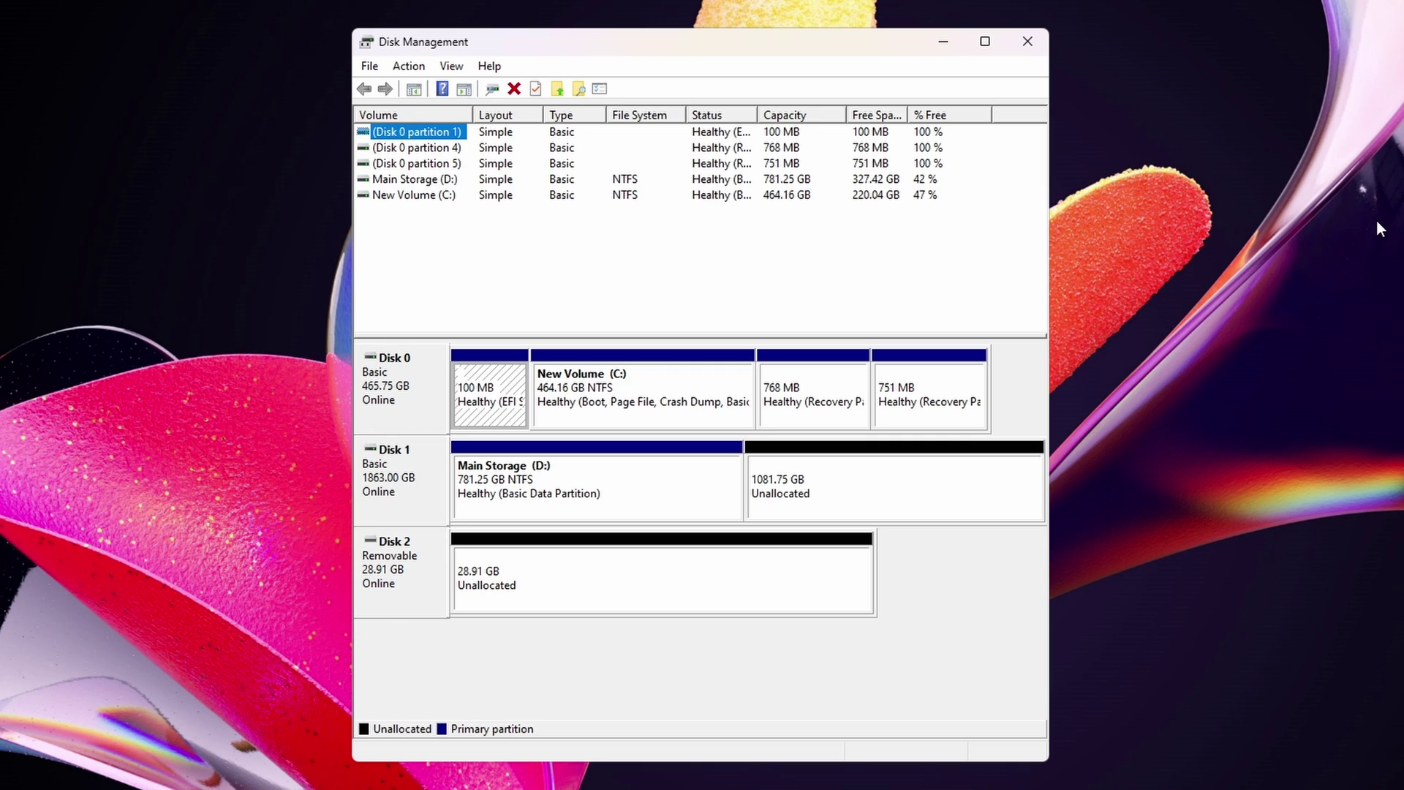
pyautogui.click(581, 369)
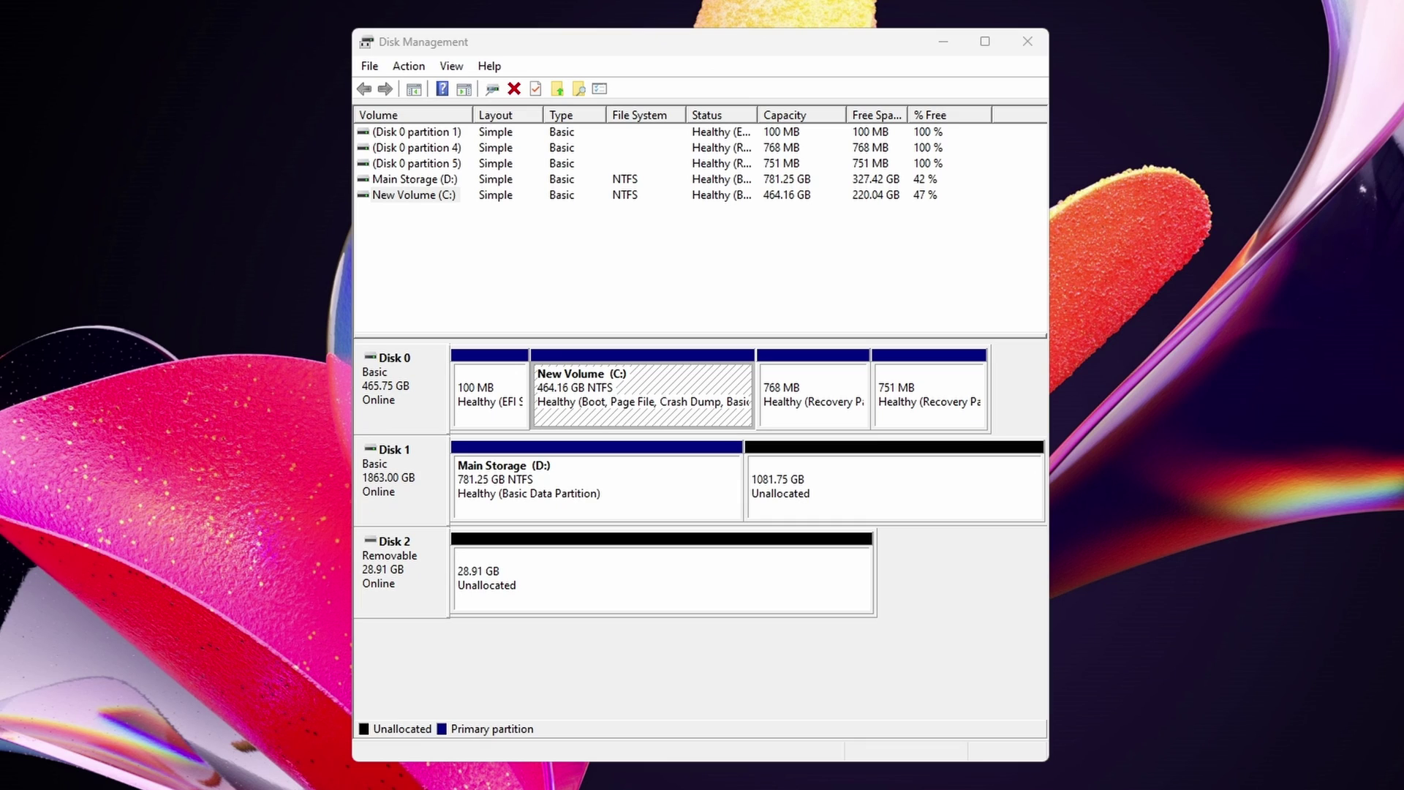
pyautogui.click(542, 582)
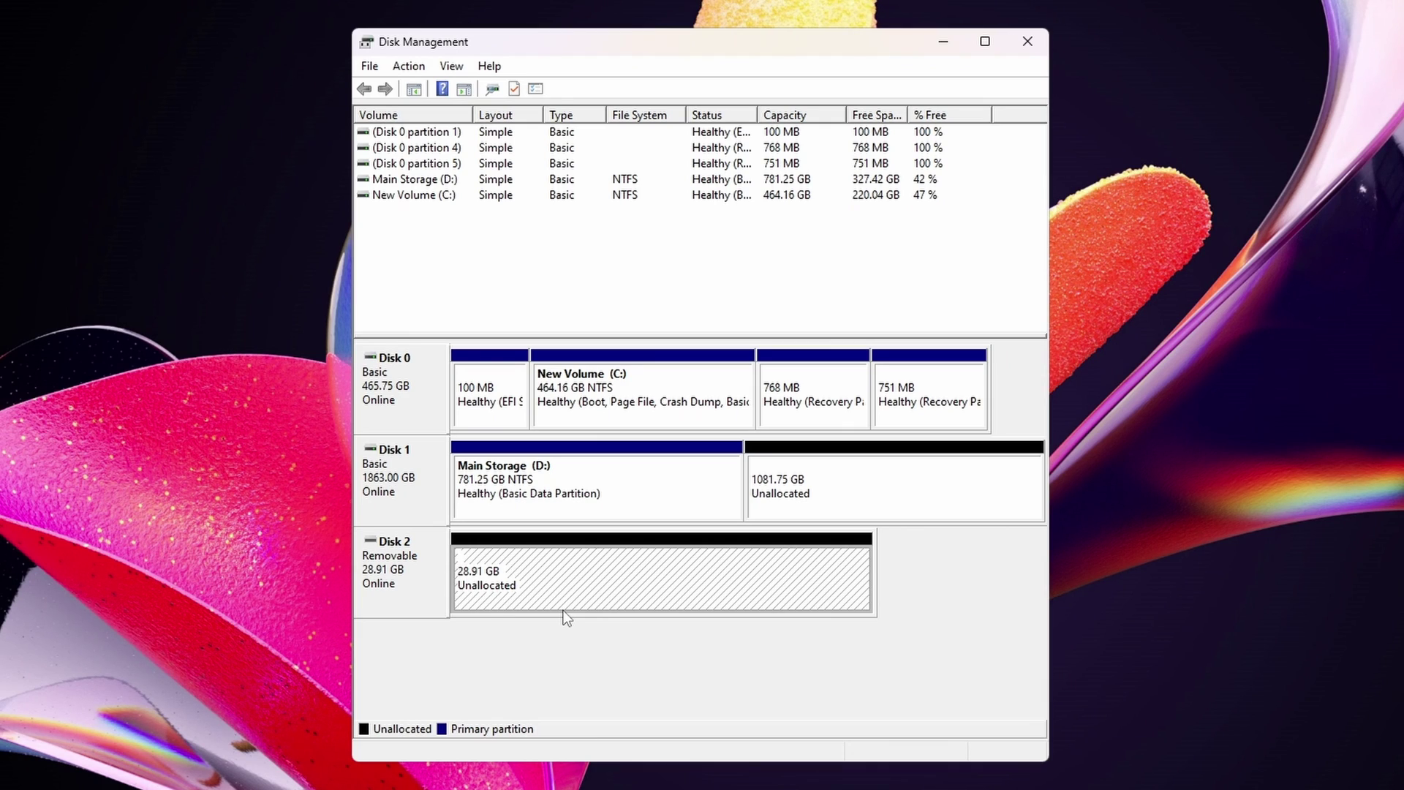
# - Create a full-size 29602 MB simple volume on Disk 2 with the default drive letter
pyautogui.rightClick(563, 609)
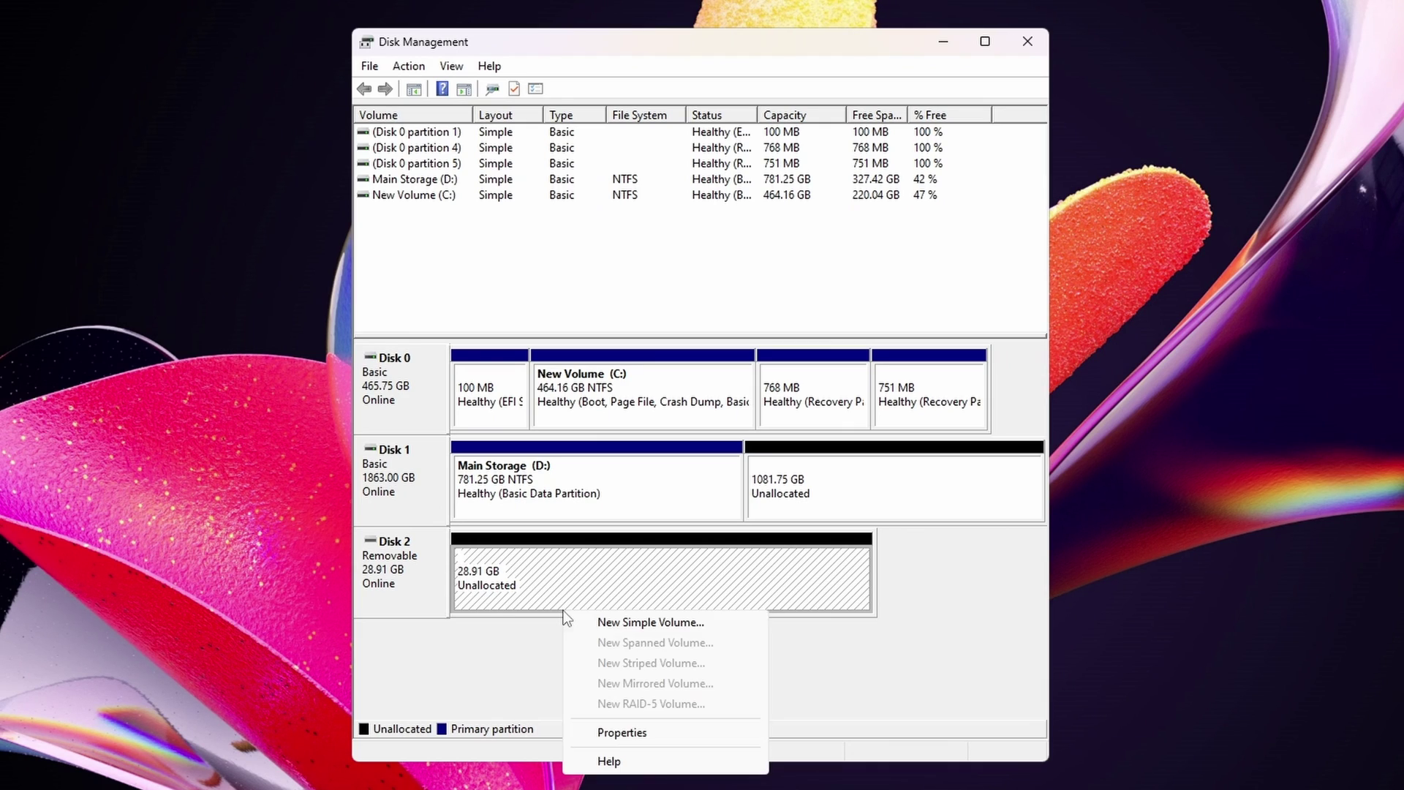
pyautogui.click(620, 620)
pyautogui.click(706, 462)
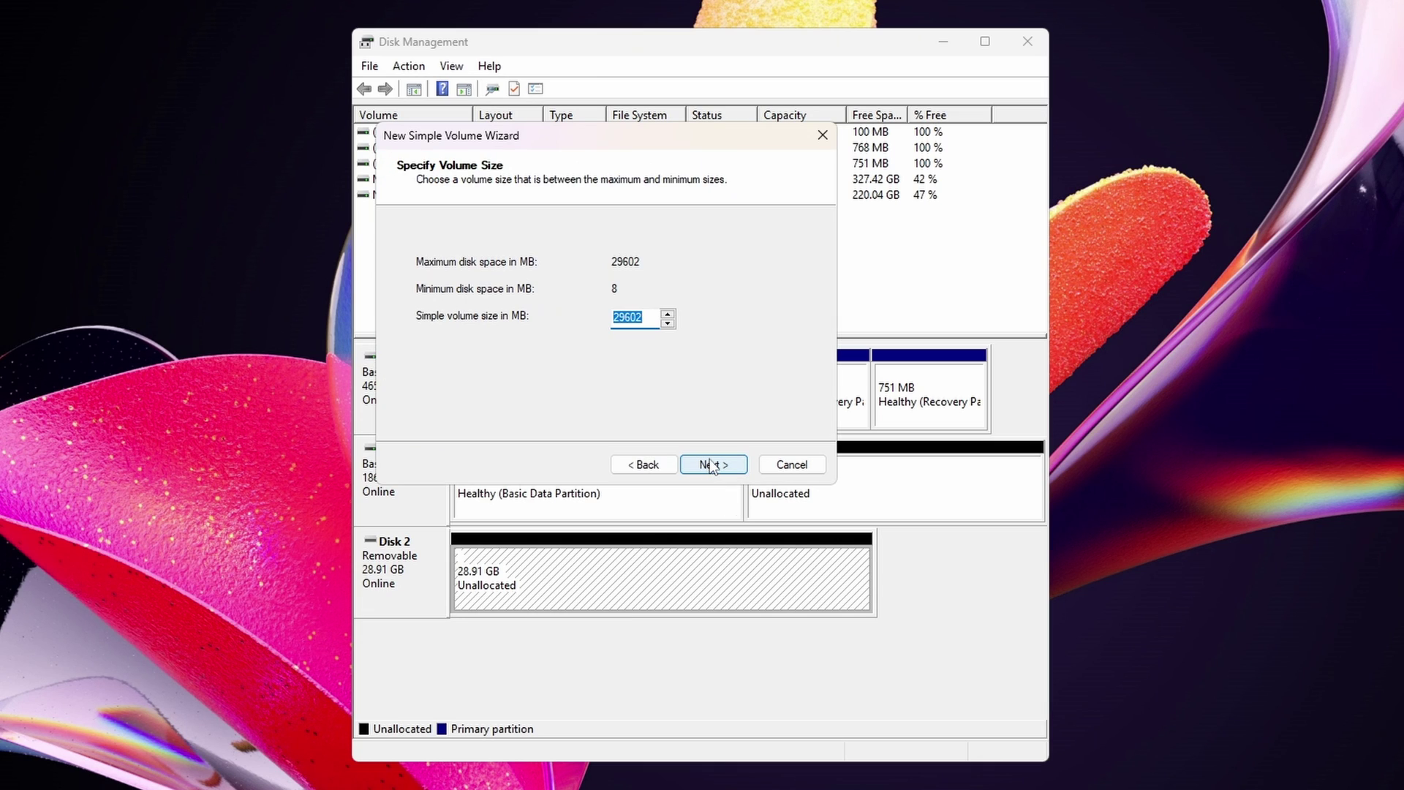
pyautogui.click(713, 463)
pyautogui.click(713, 464)
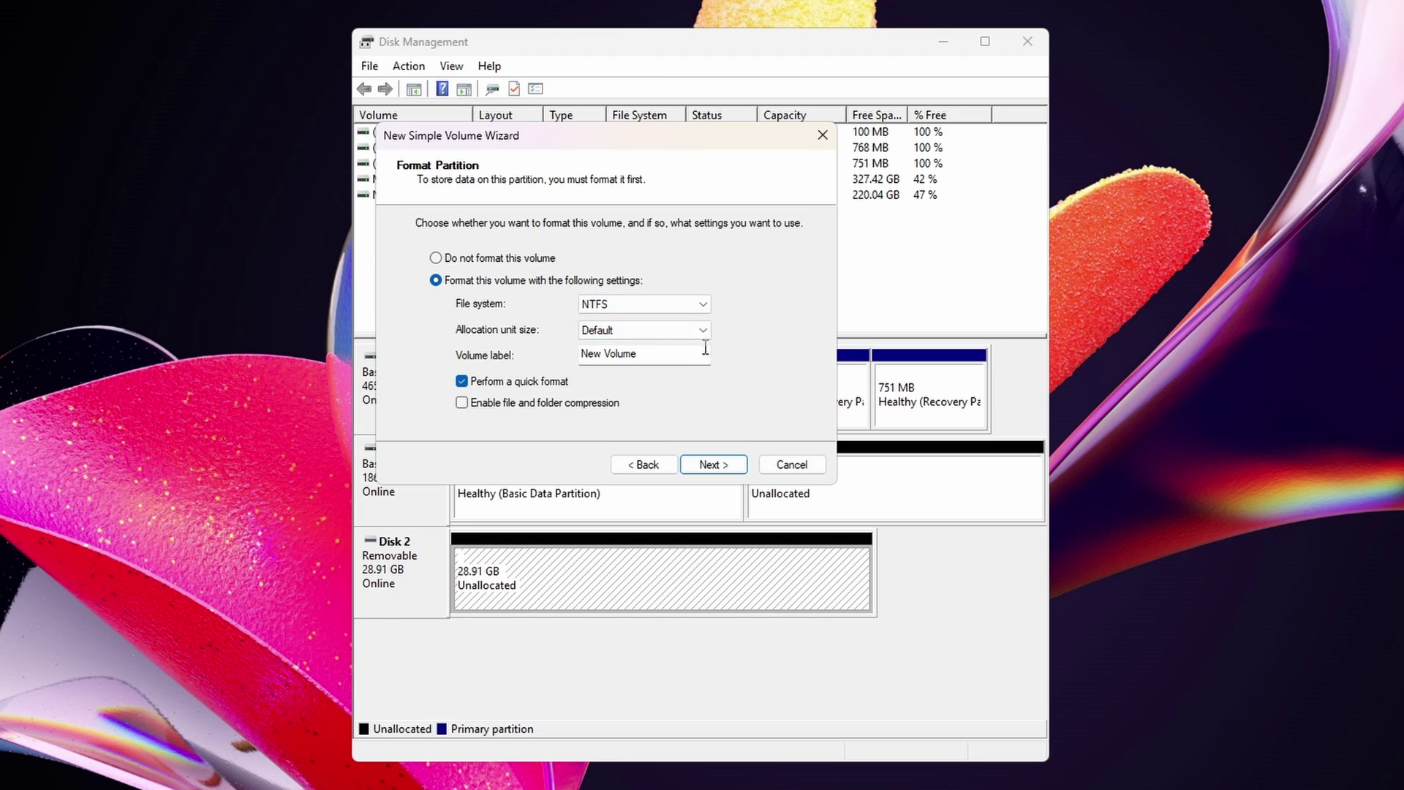
pyautogui.moveTo(636, 362); pyautogui.dragTo(506, 364)
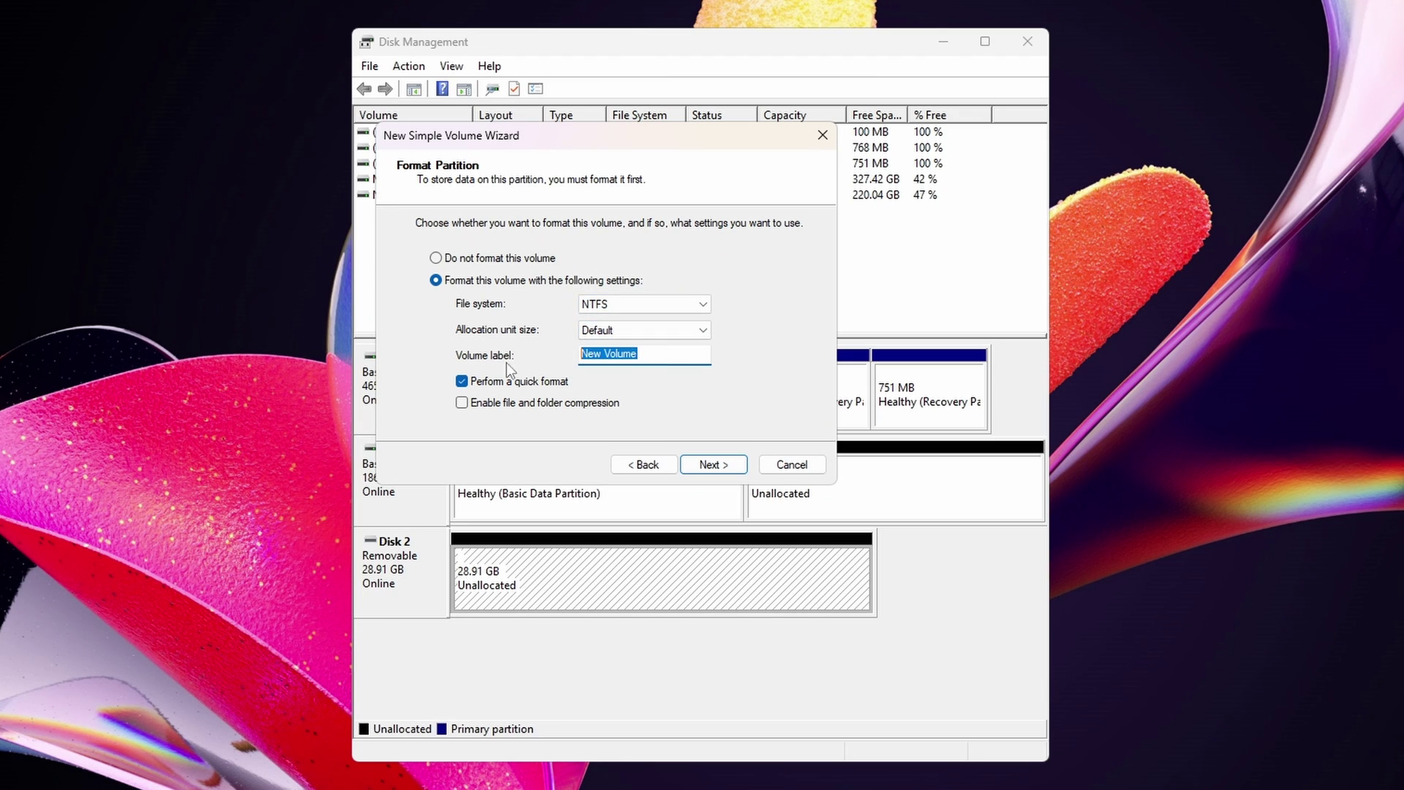
pyautogui.click(719, 471)
pyautogui.click(723, 472)
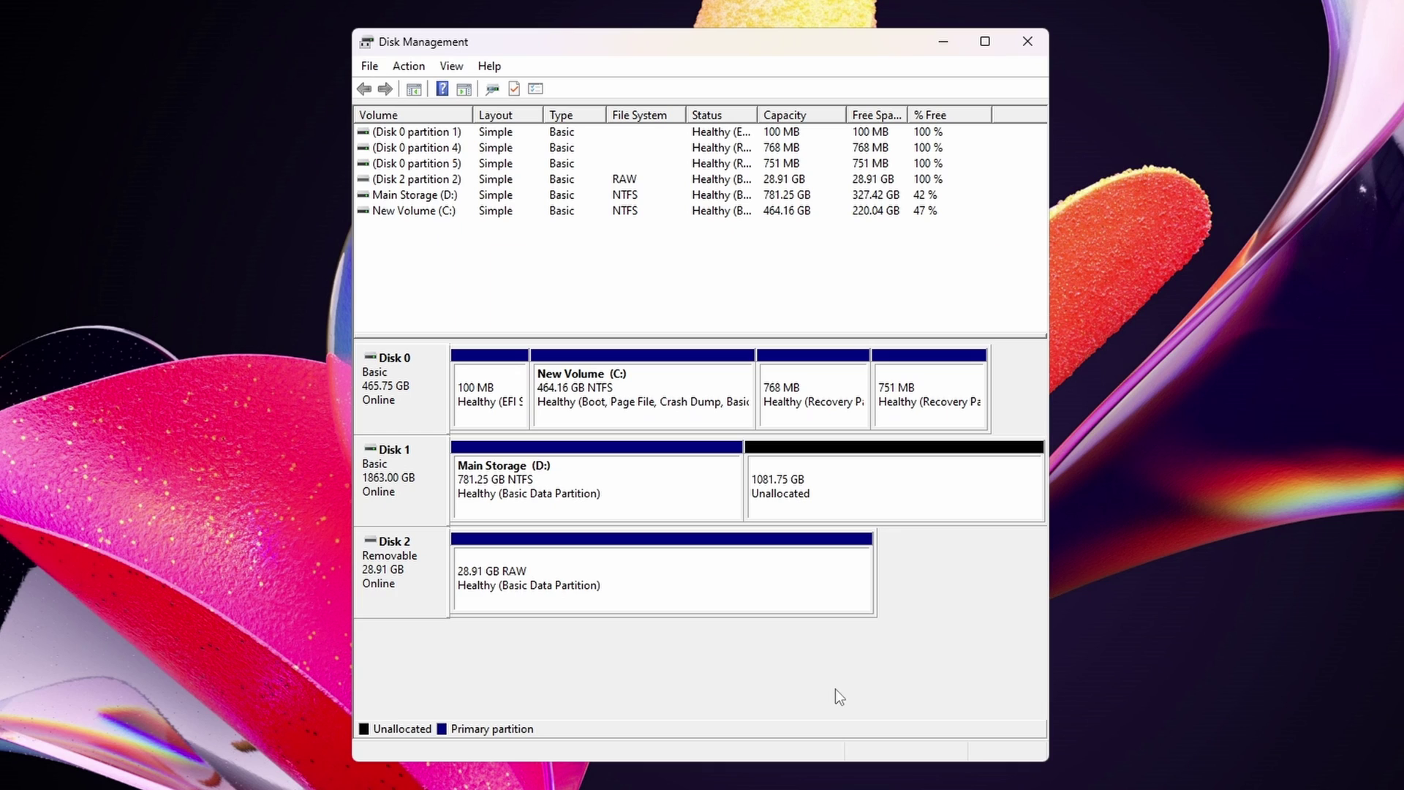
# - Format Disk 2's RAW partition as NTFS and confirm erasing it
pyautogui.rightClick(709, 569)
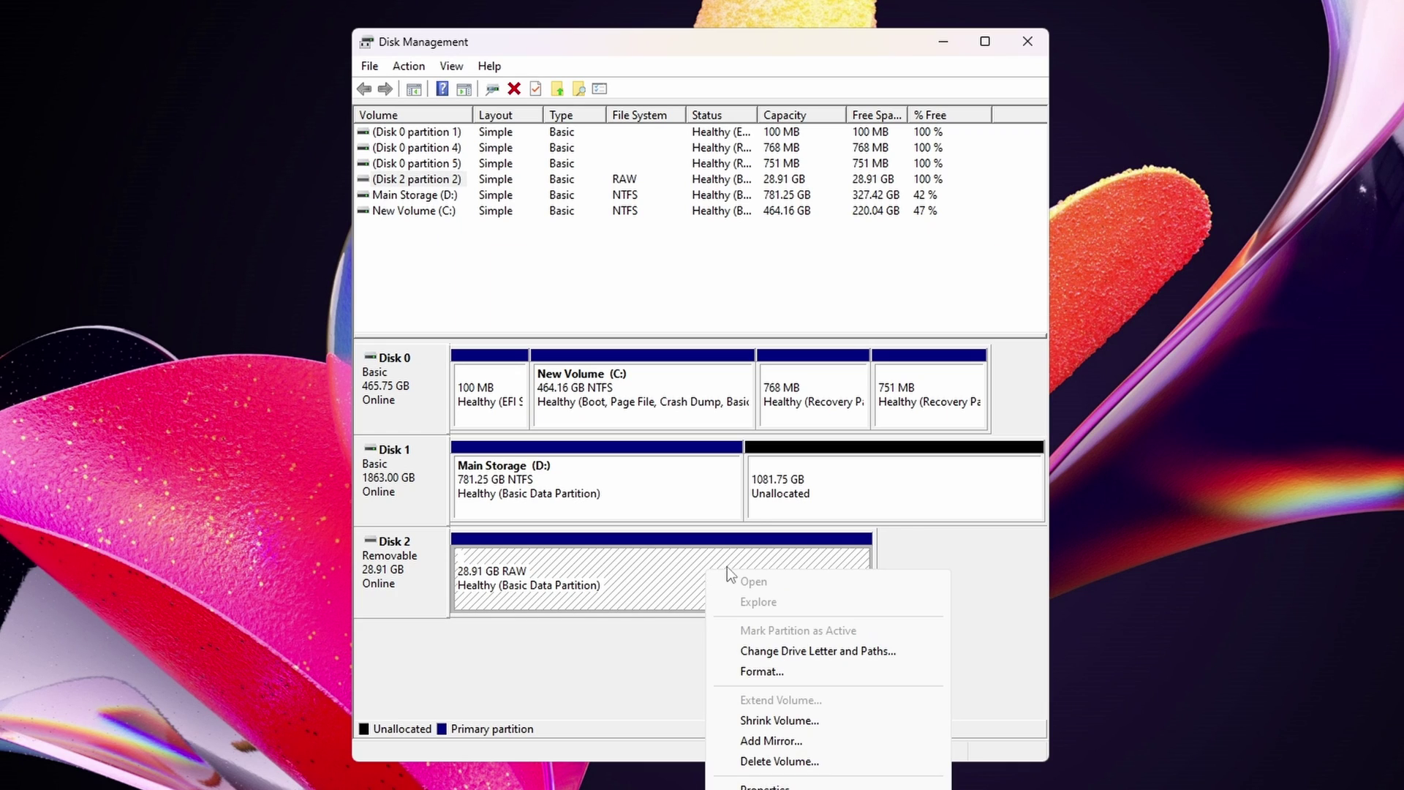
pyautogui.click(770, 672)
pyautogui.click(707, 361)
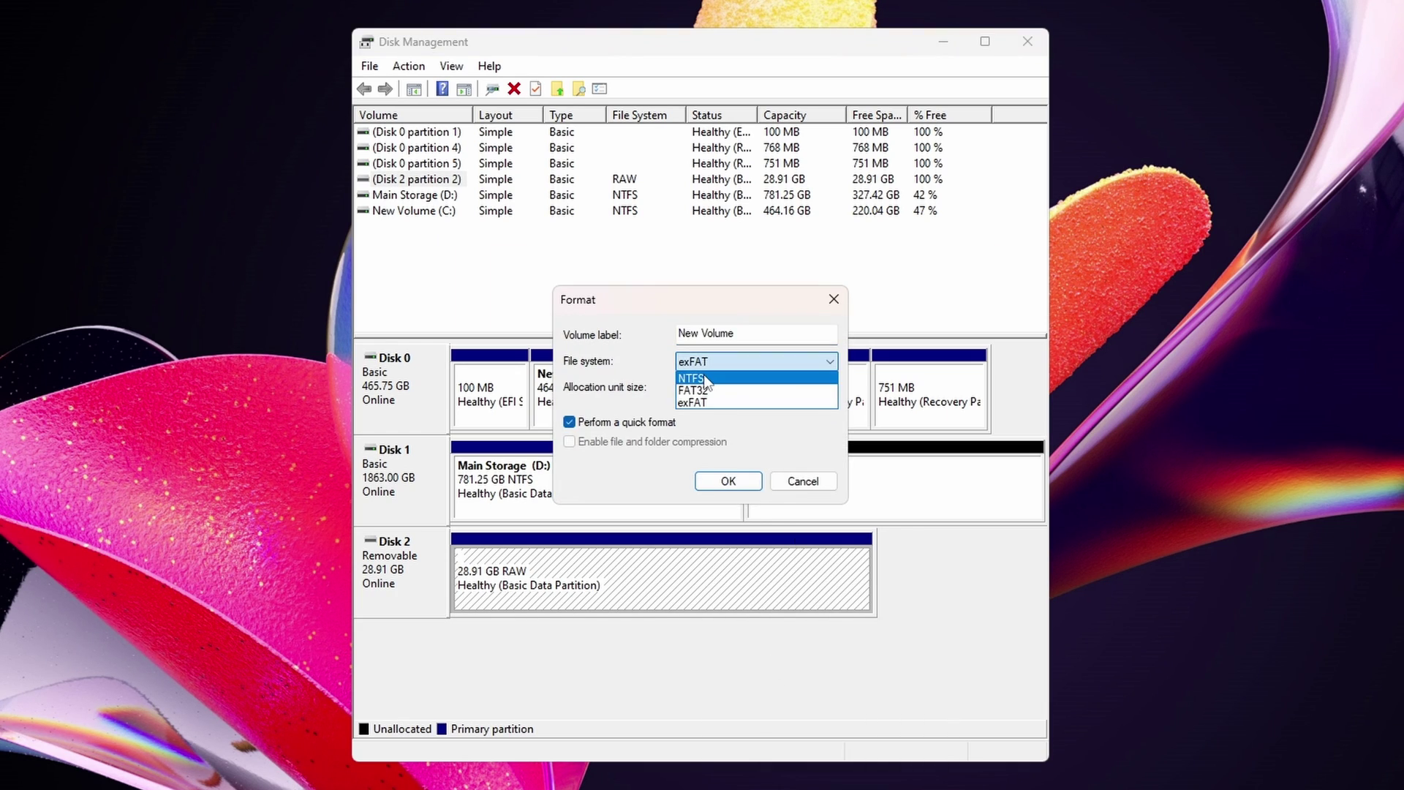
pyautogui.click(706, 379)
pyautogui.click(728, 480)
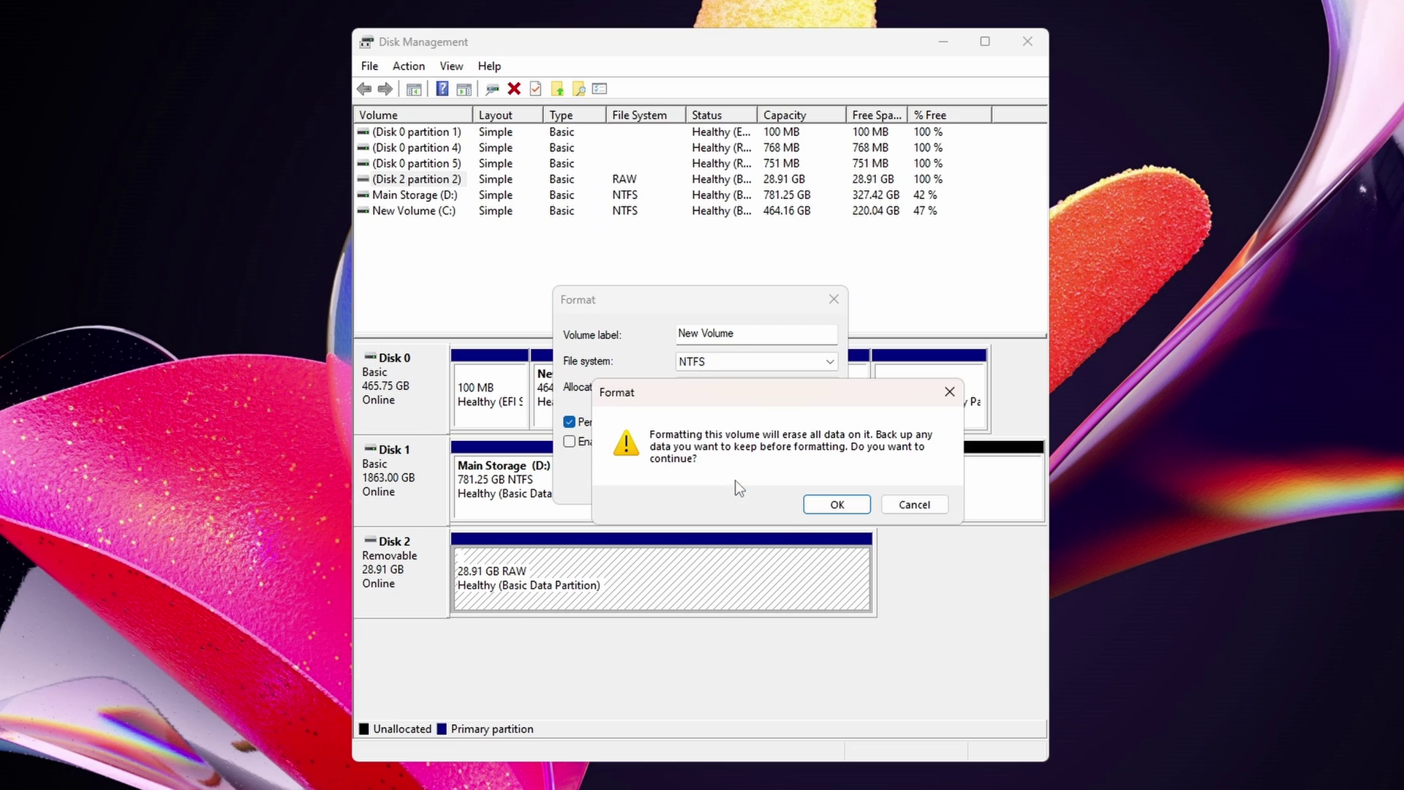
pyautogui.click(846, 505)
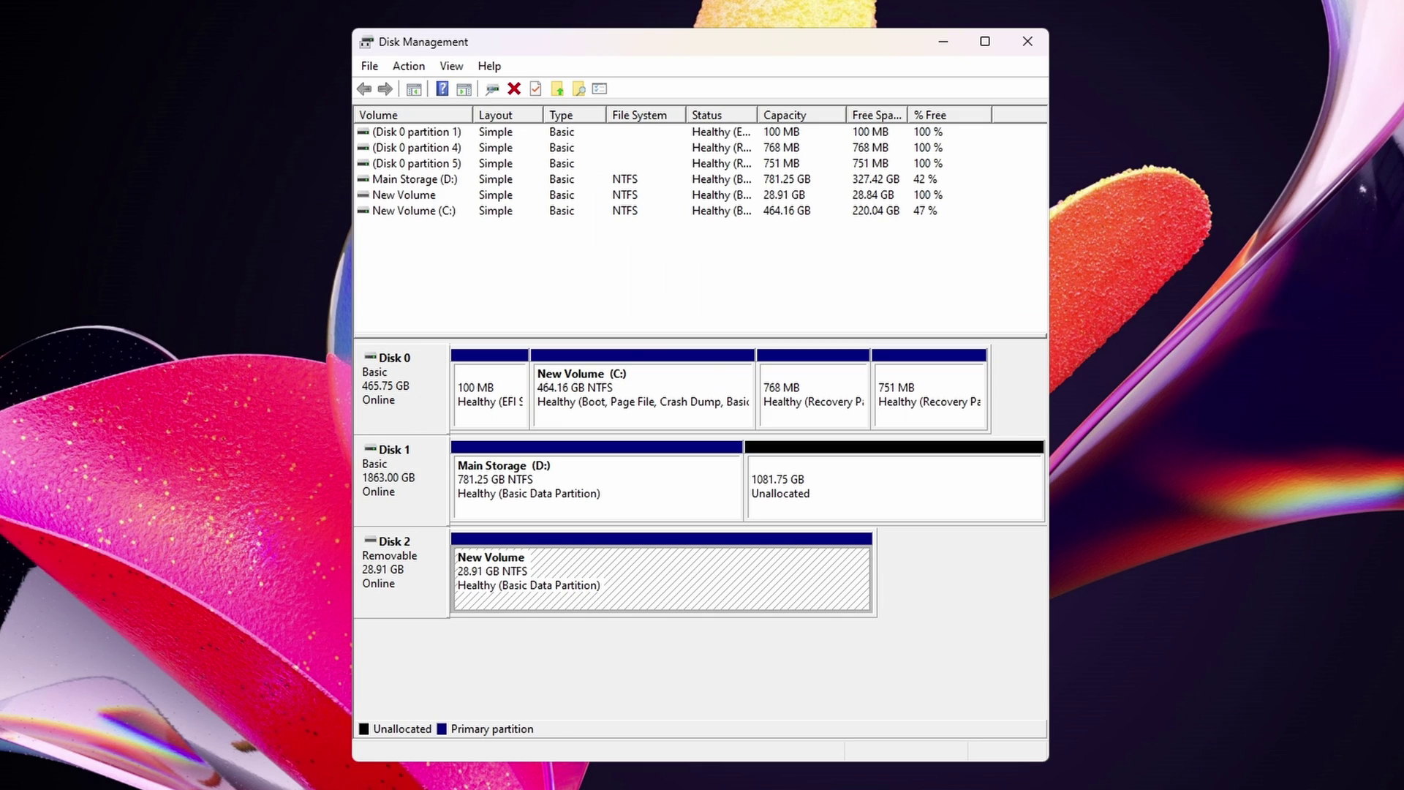
# - Turn Disk 1's 1081.75 GB unallocated space into the NTFS New Volume (E:) using default settings
pyautogui.click(815, 468)
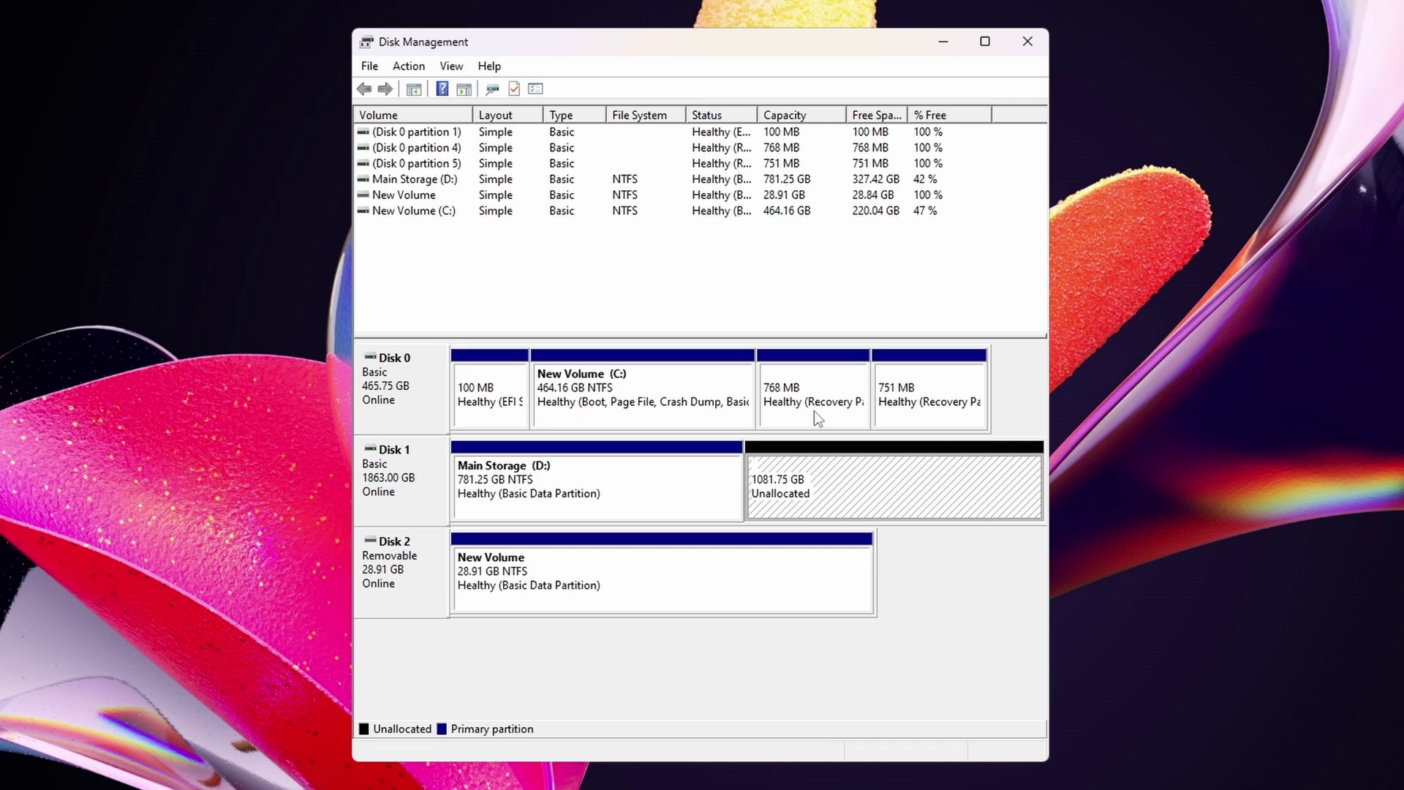
pyautogui.rightClick(850, 490)
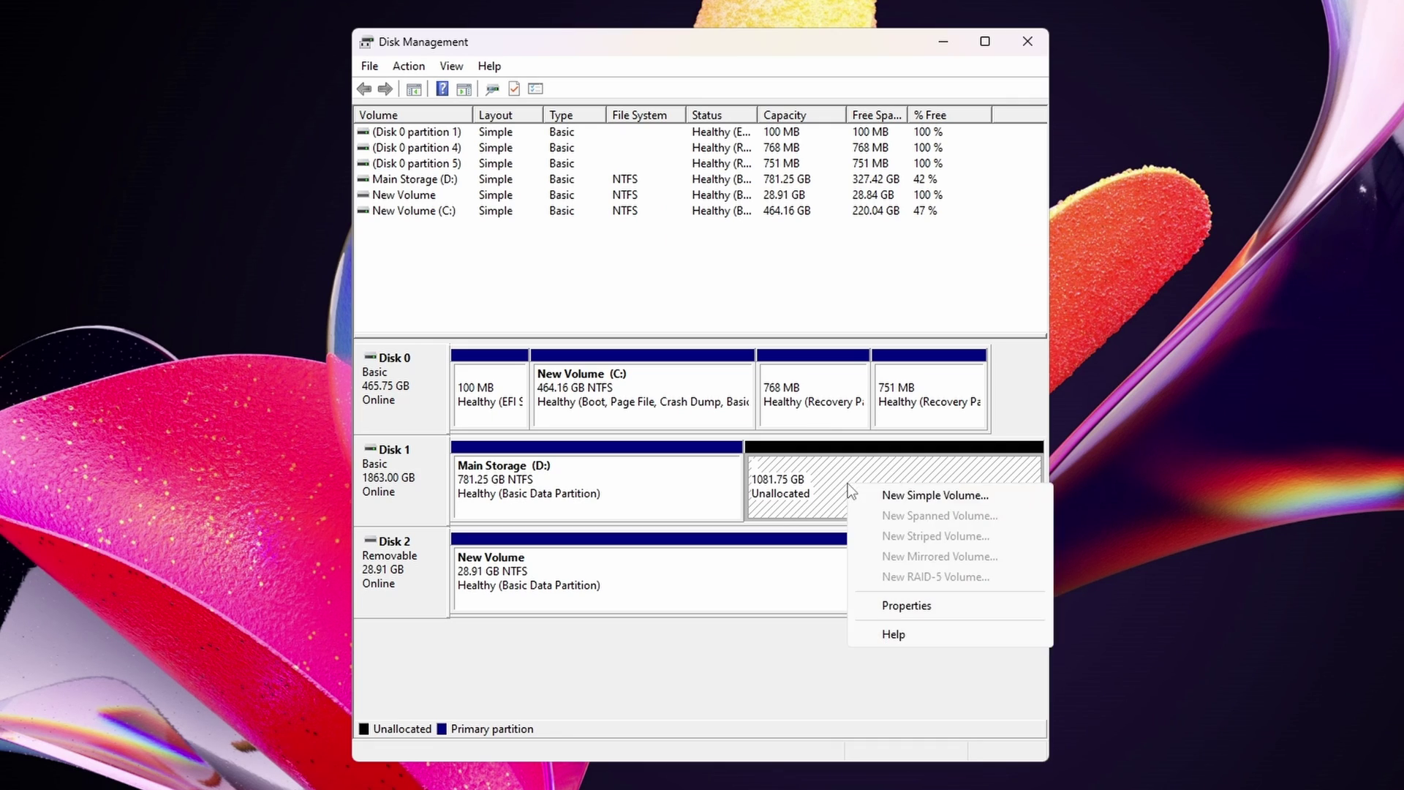
pyautogui.click(902, 493)
pyautogui.click(706, 464)
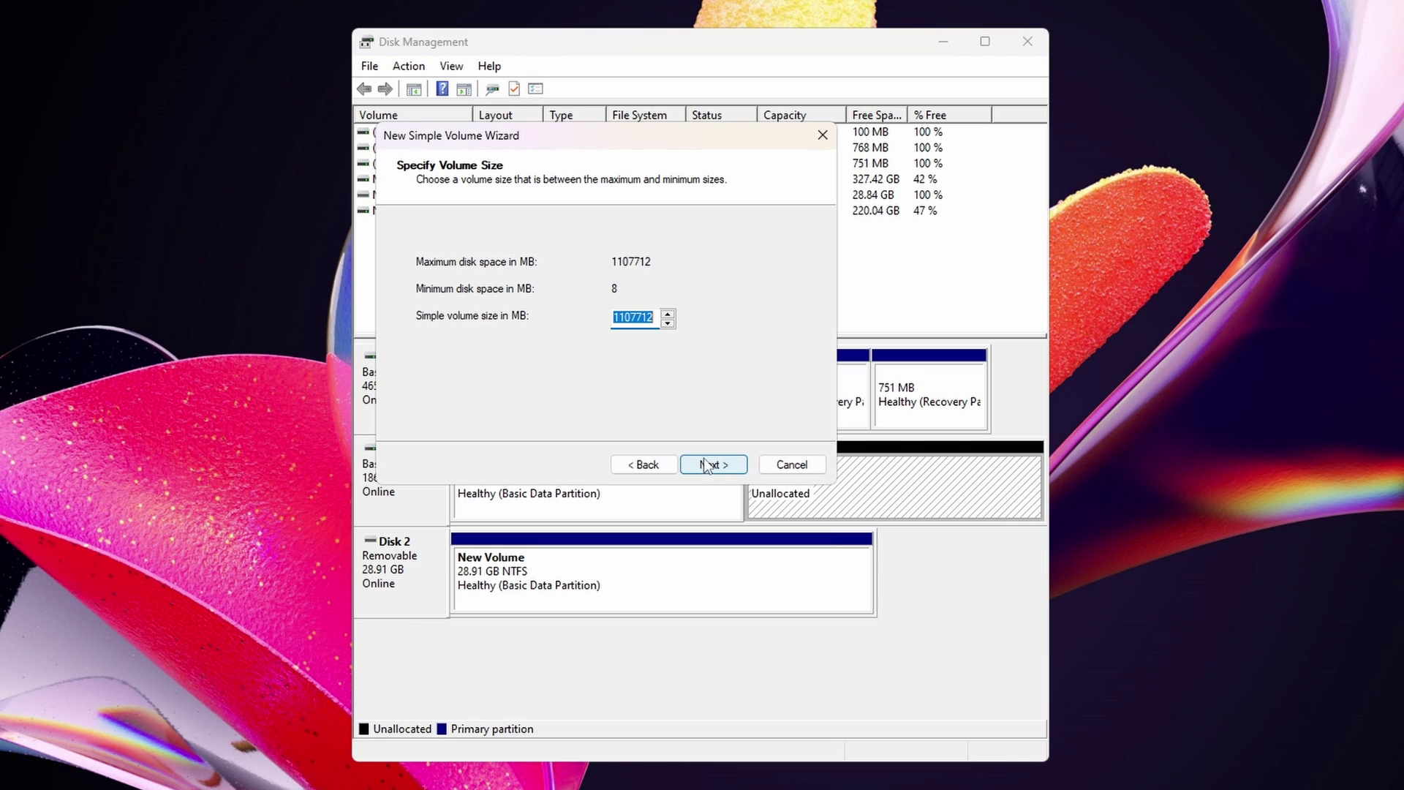
pyautogui.click(708, 465)
pyautogui.click(710, 466)
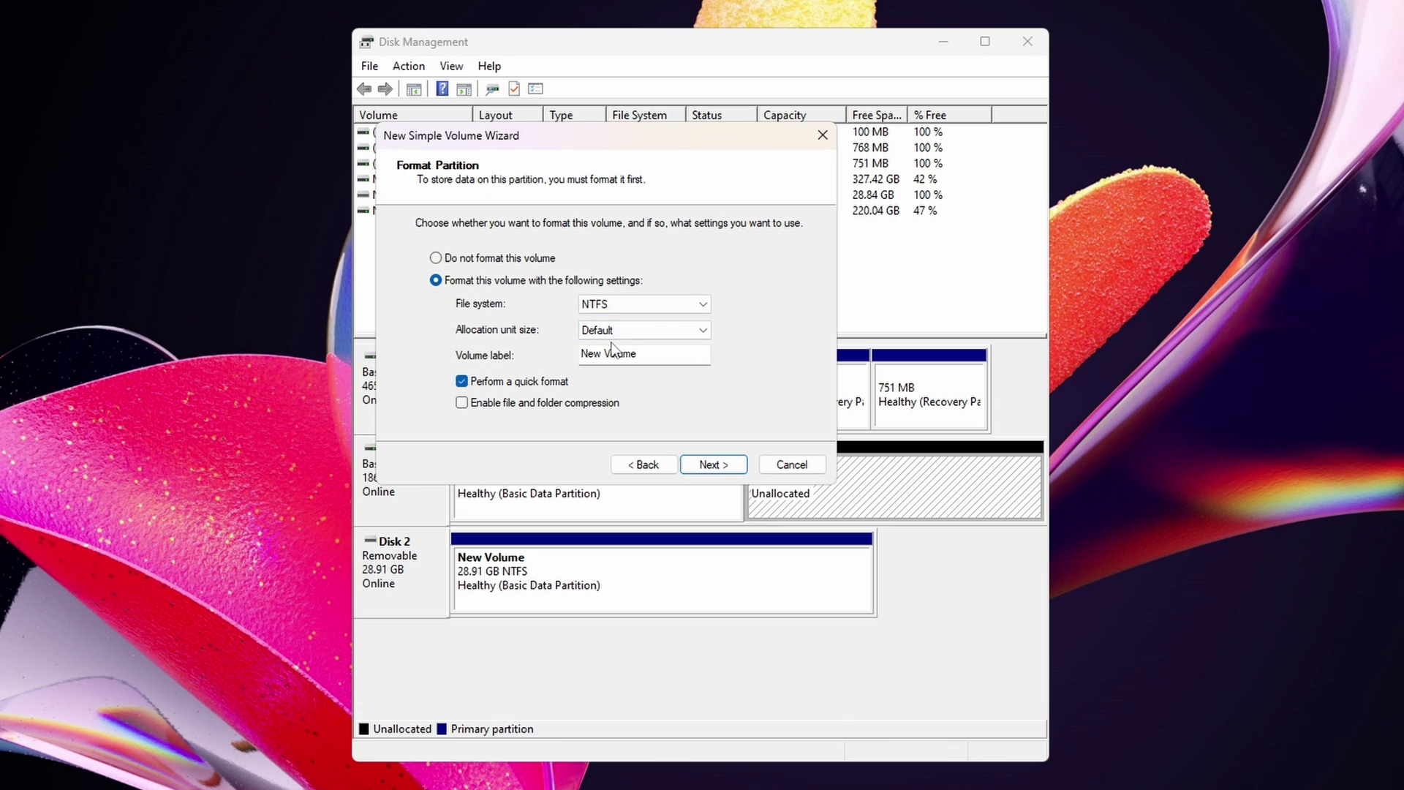
pyautogui.moveTo(648, 353); pyautogui.dragTo(492, 358)
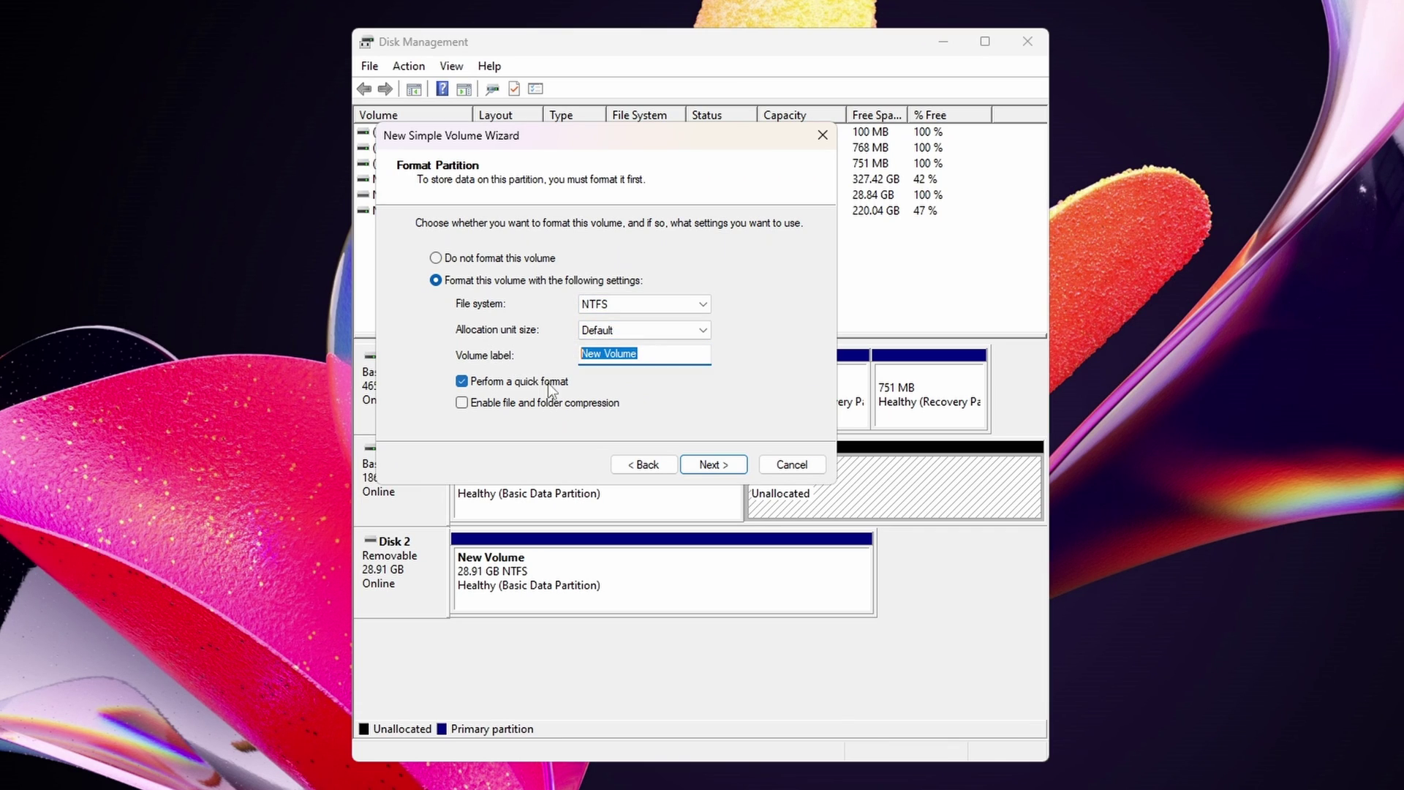
pyautogui.click(709, 468)
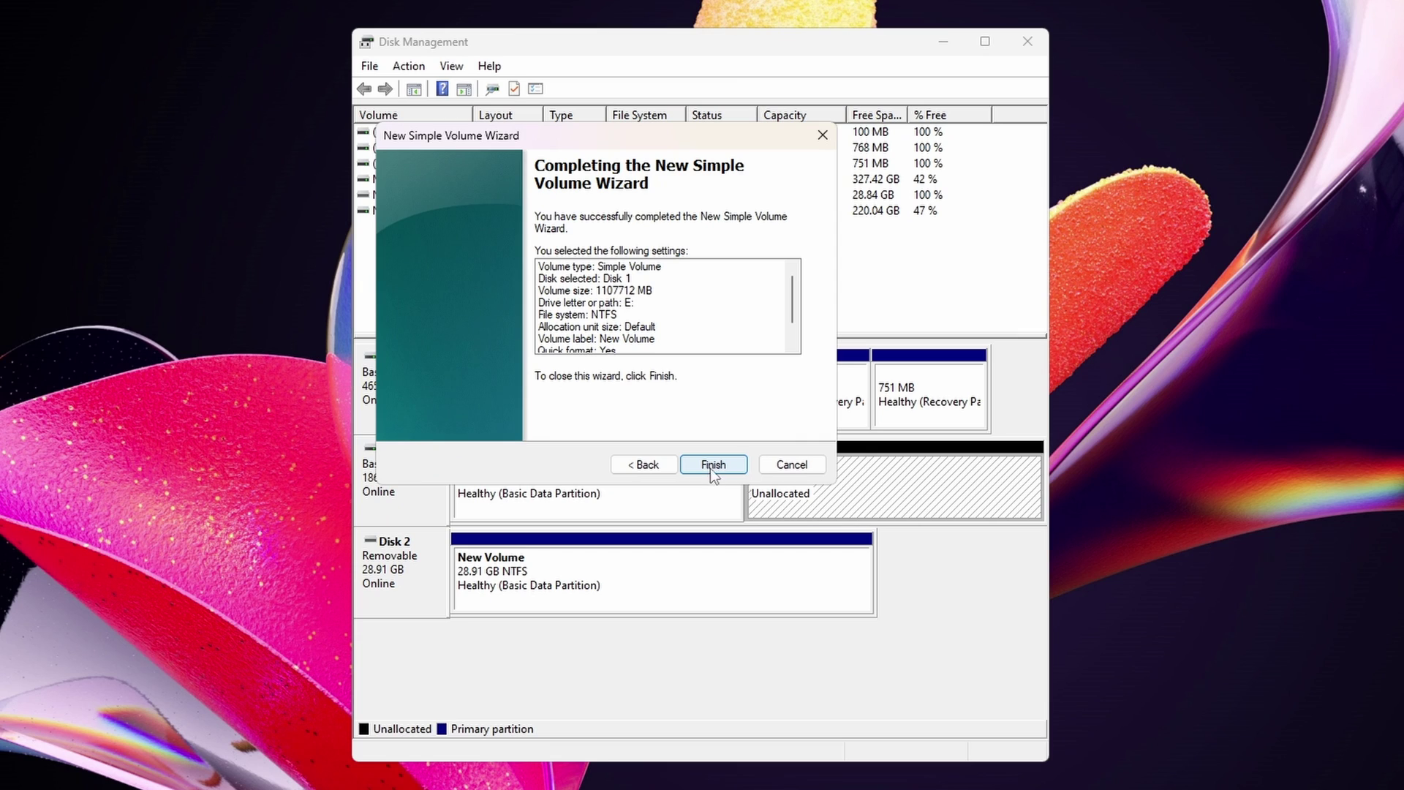
pyautogui.click(709, 468)
pyautogui.click(891, 512)
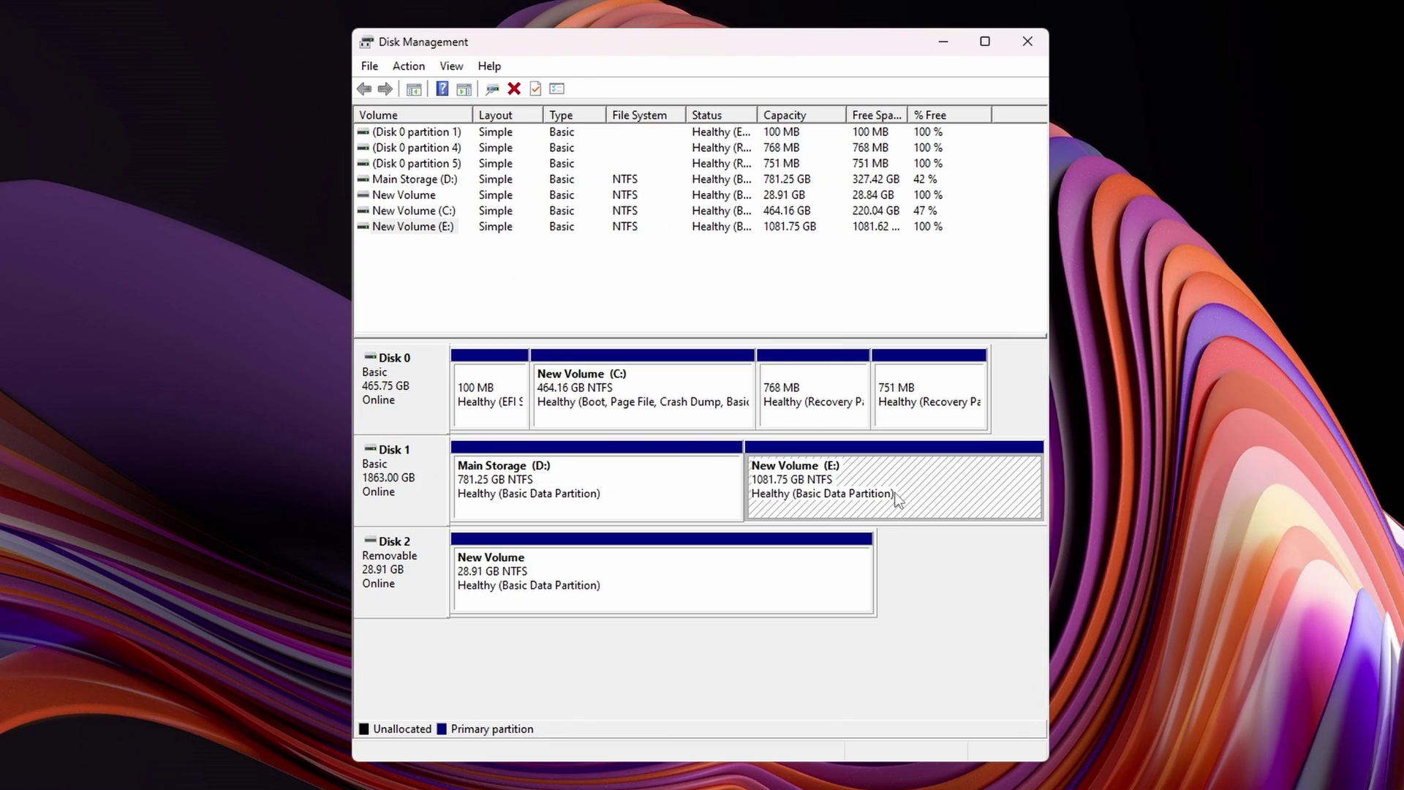
pyautogui.rightClick(893, 493)
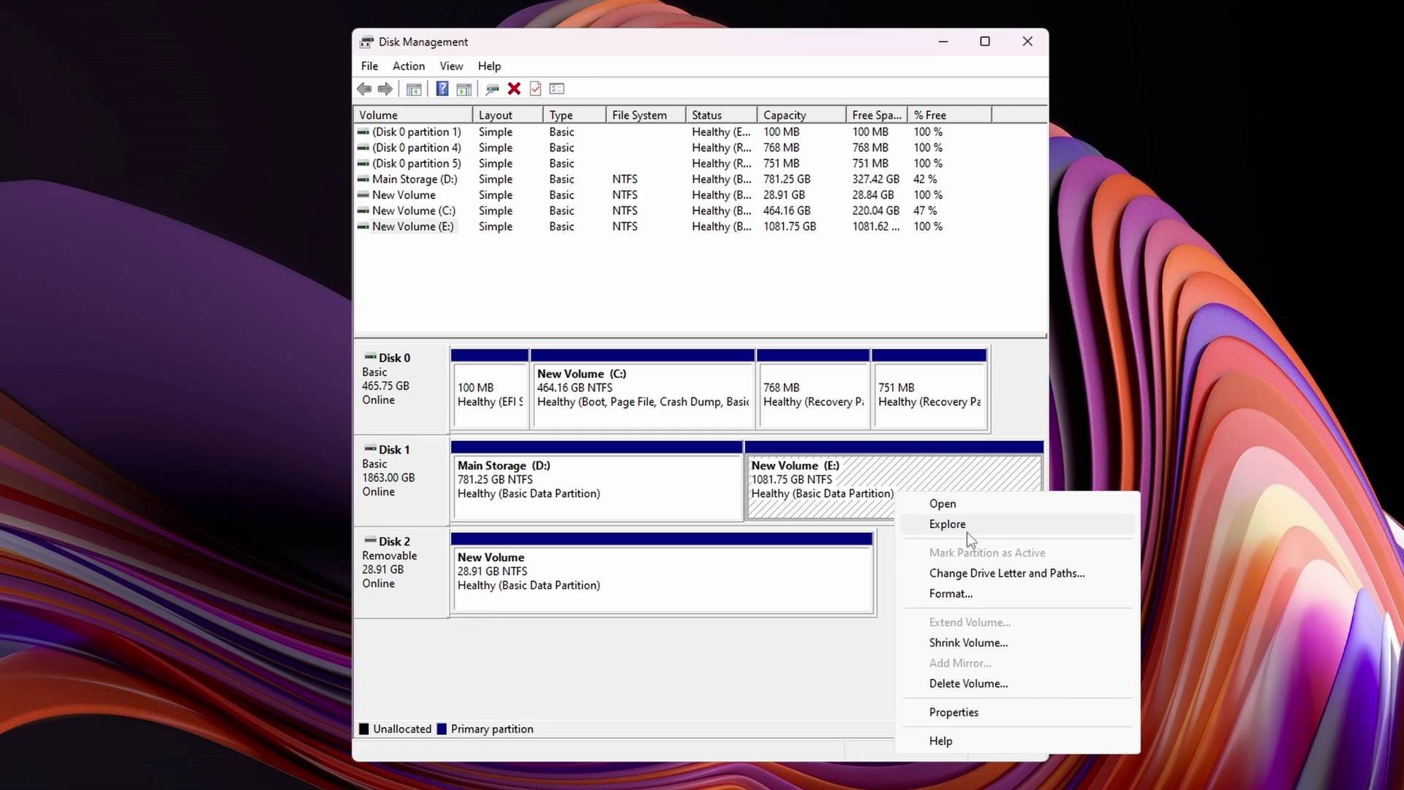
pyautogui.click(955, 643)
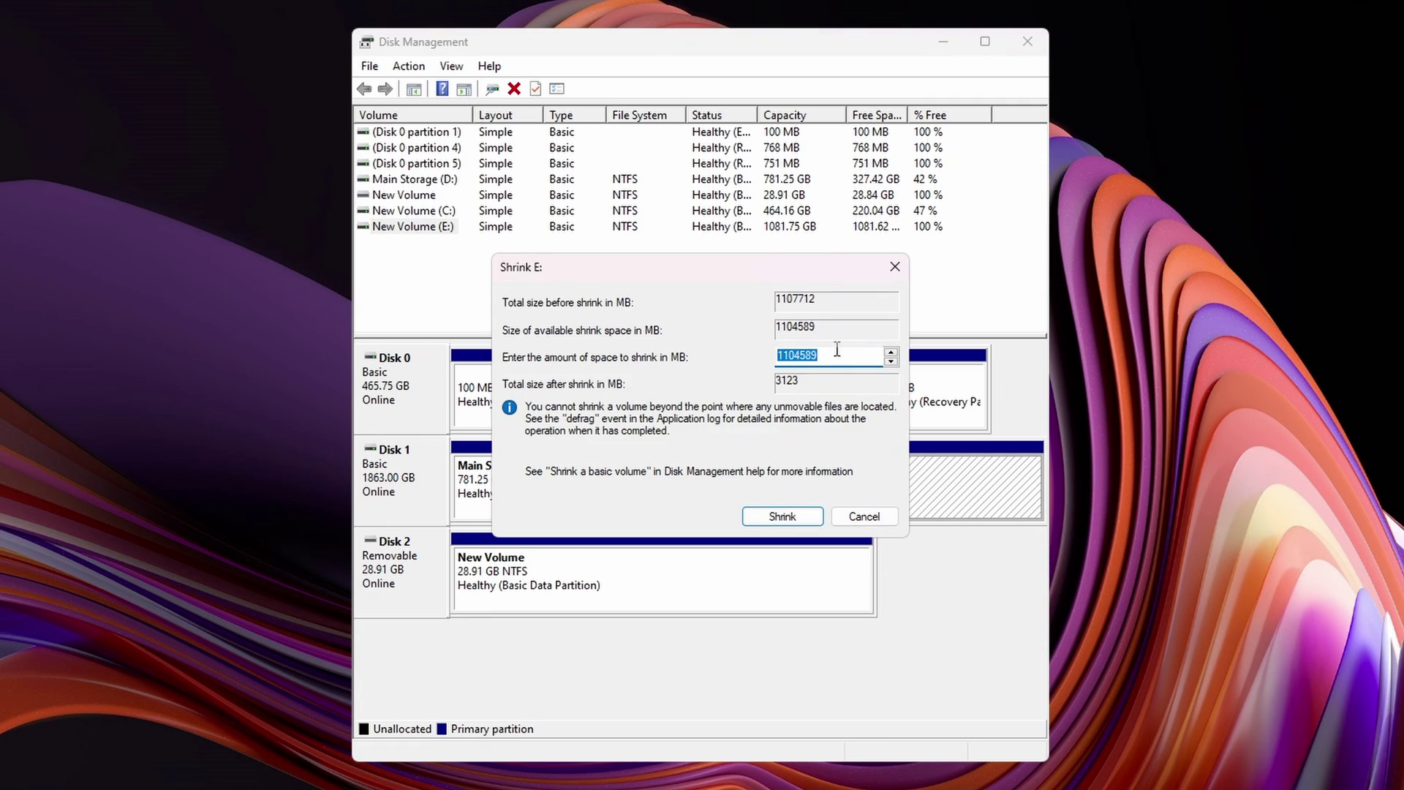
pyautogui.click(836, 355)
pyautogui.press('BackSpace')
pyautogui.press('BackSpace')
pyautogui.press('BackSpace')
pyautogui.press('BackSpace')
pyautogui.press('BackSpace')
pyautogui.press('BackSpace')
pyautogui.press('BackSpace')
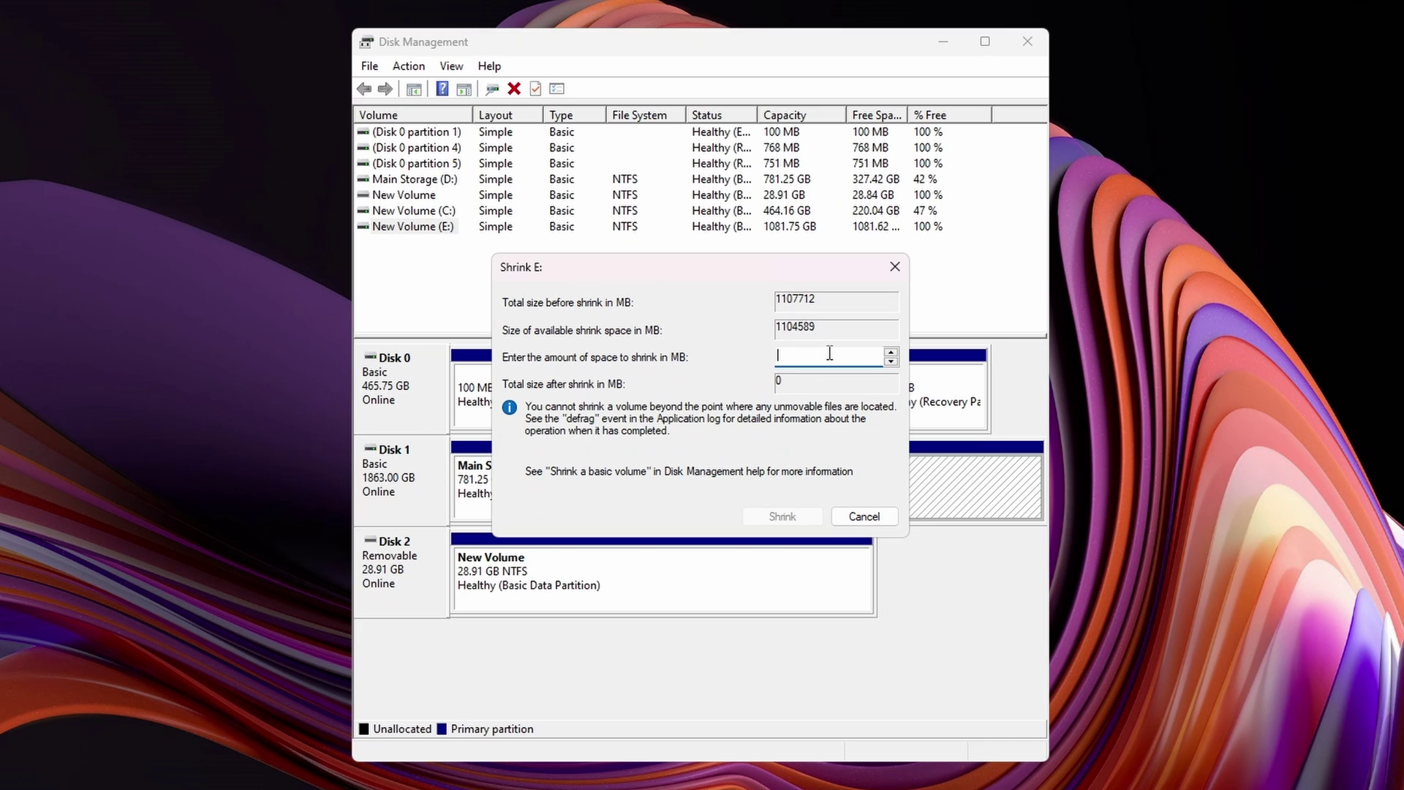
pyautogui.write('250000')
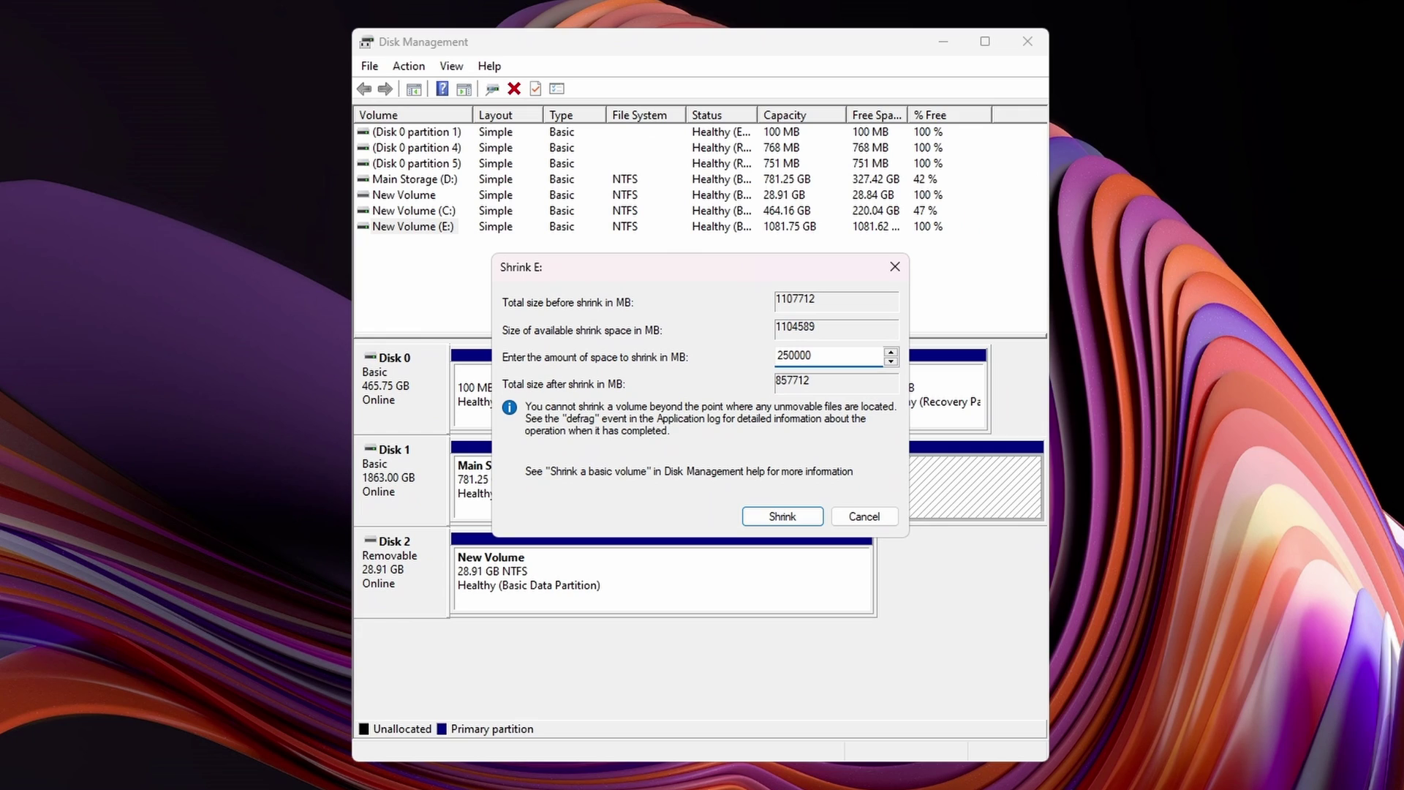
pyautogui.press('Return')
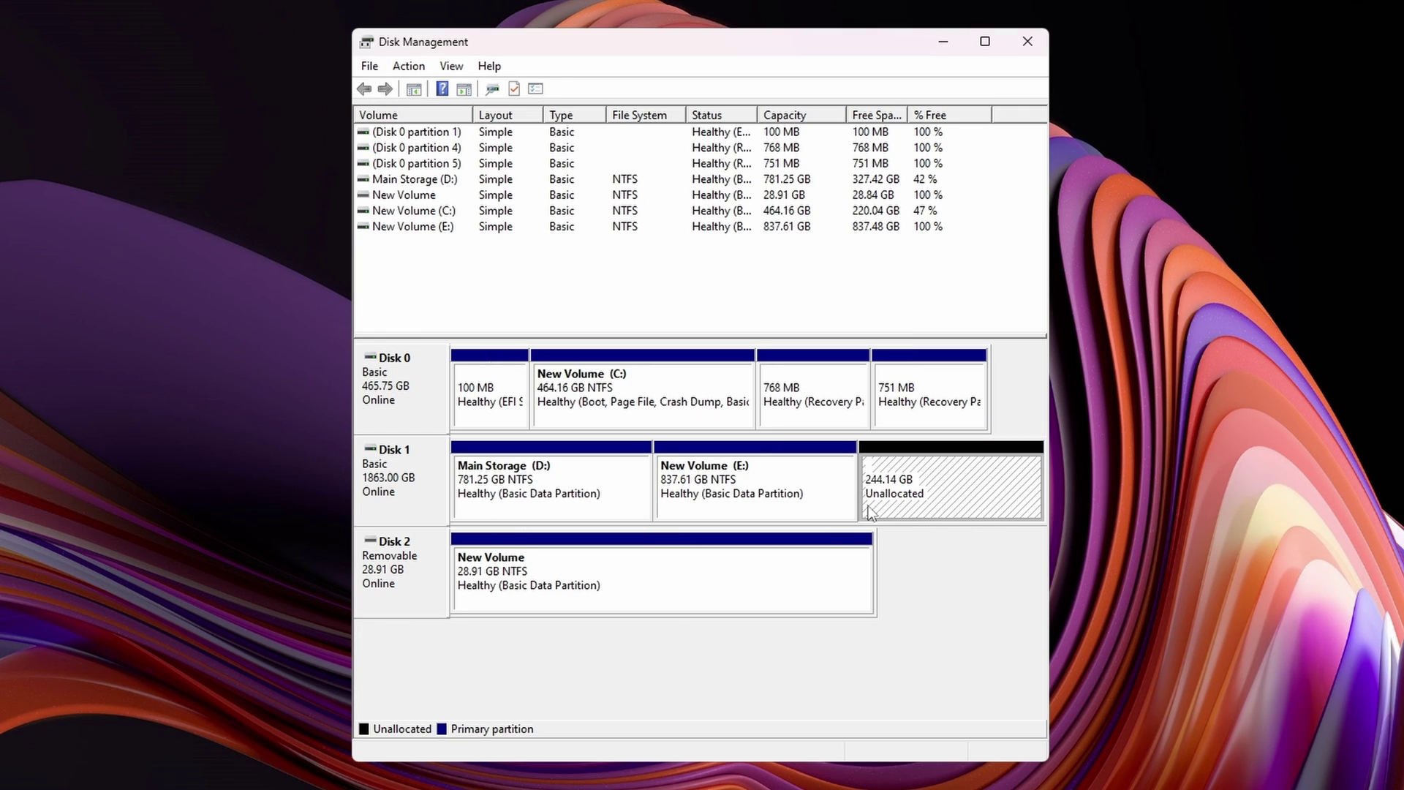
pyautogui.rightClick(937, 485)
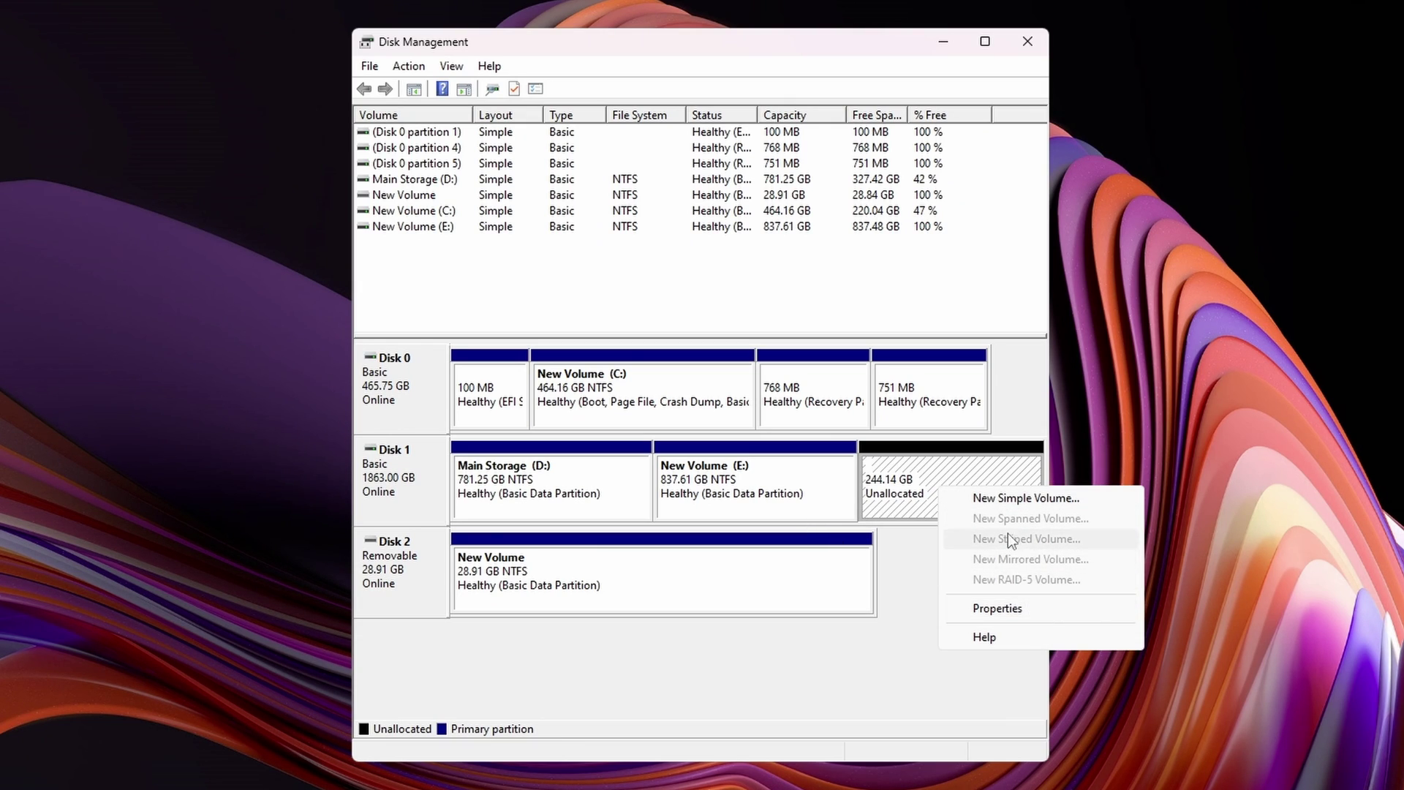
pyautogui.rightClick(793, 488)
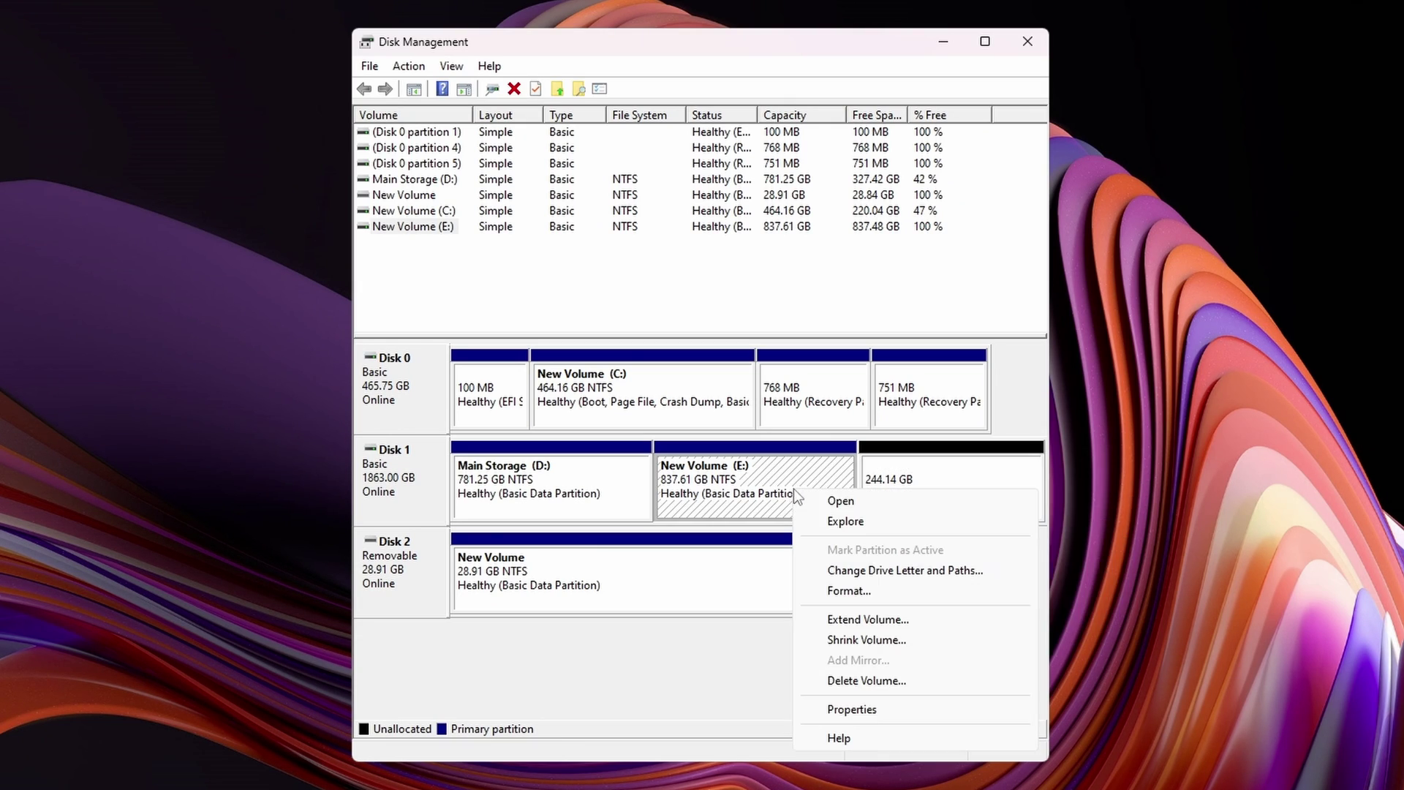
pyautogui.click(865, 620)
pyautogui.click(733, 481)
pyautogui.click(733, 481)
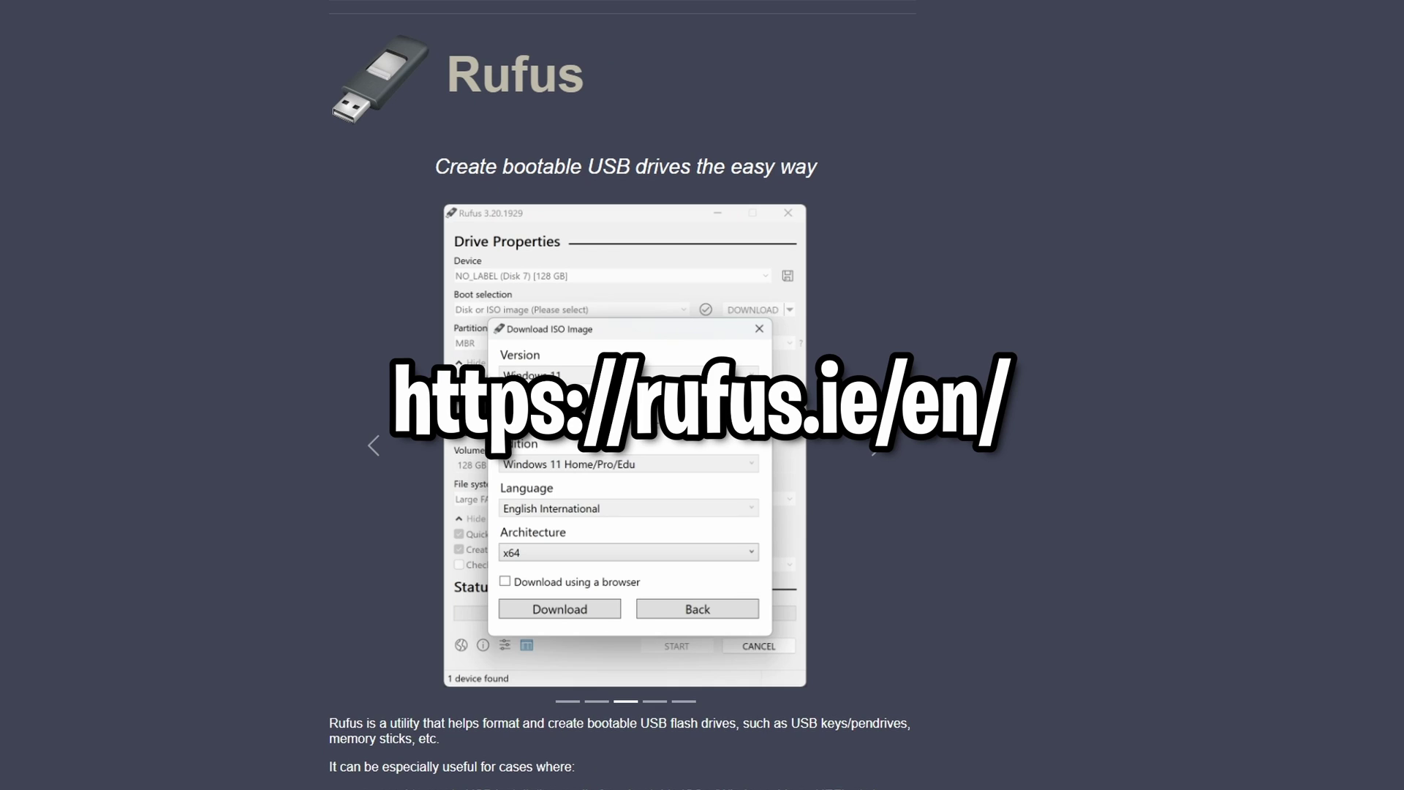
# - Scroll rufus.ie down to the Latest releases table listing rufus-4.6.exe
pyautogui.scroll(-8, 412, 488)
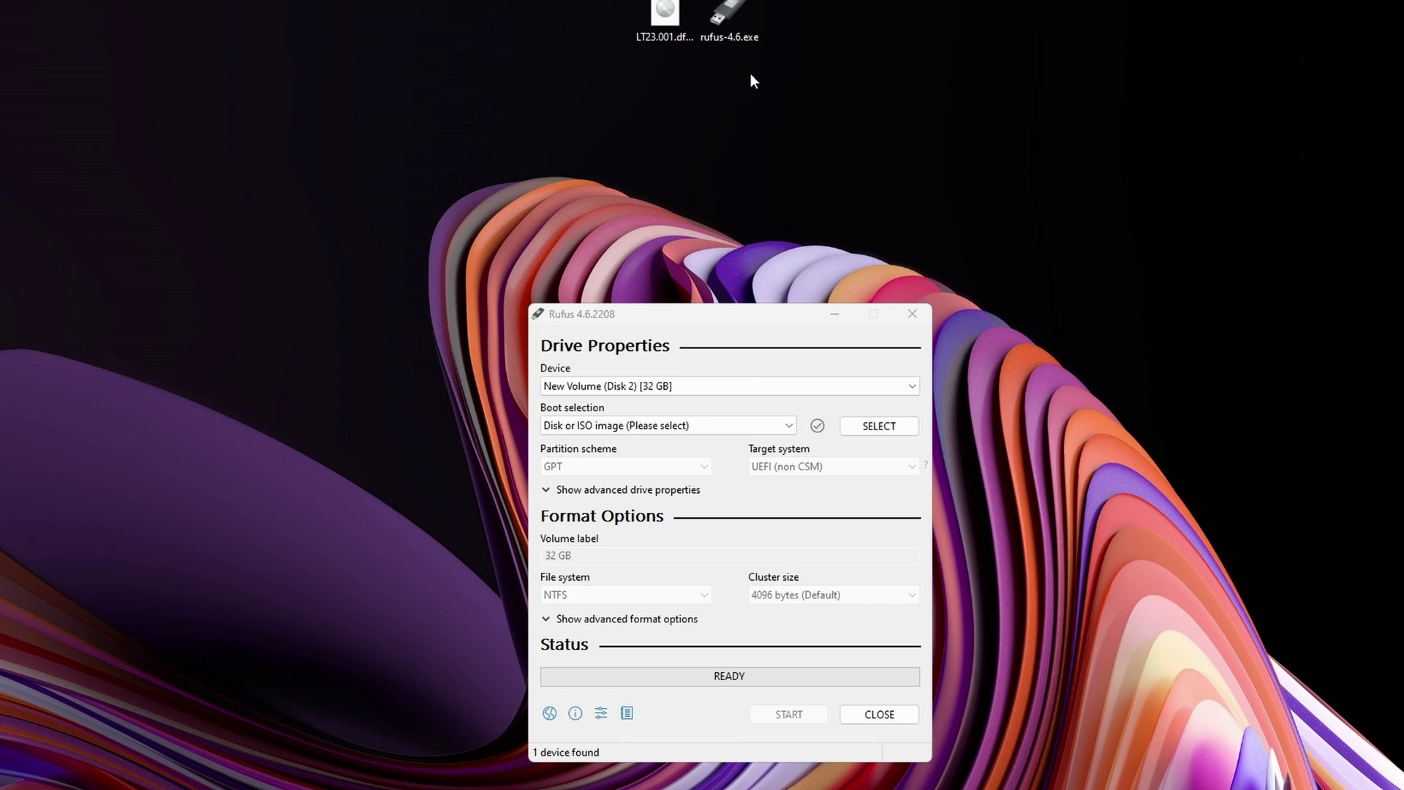
# - Load LT23.001.dfp.n.iso into Rufus, label the drive KhorvieOS and choose NTFS
pyautogui.moveTo(664, 18); pyautogui.dragTo(748, 500)
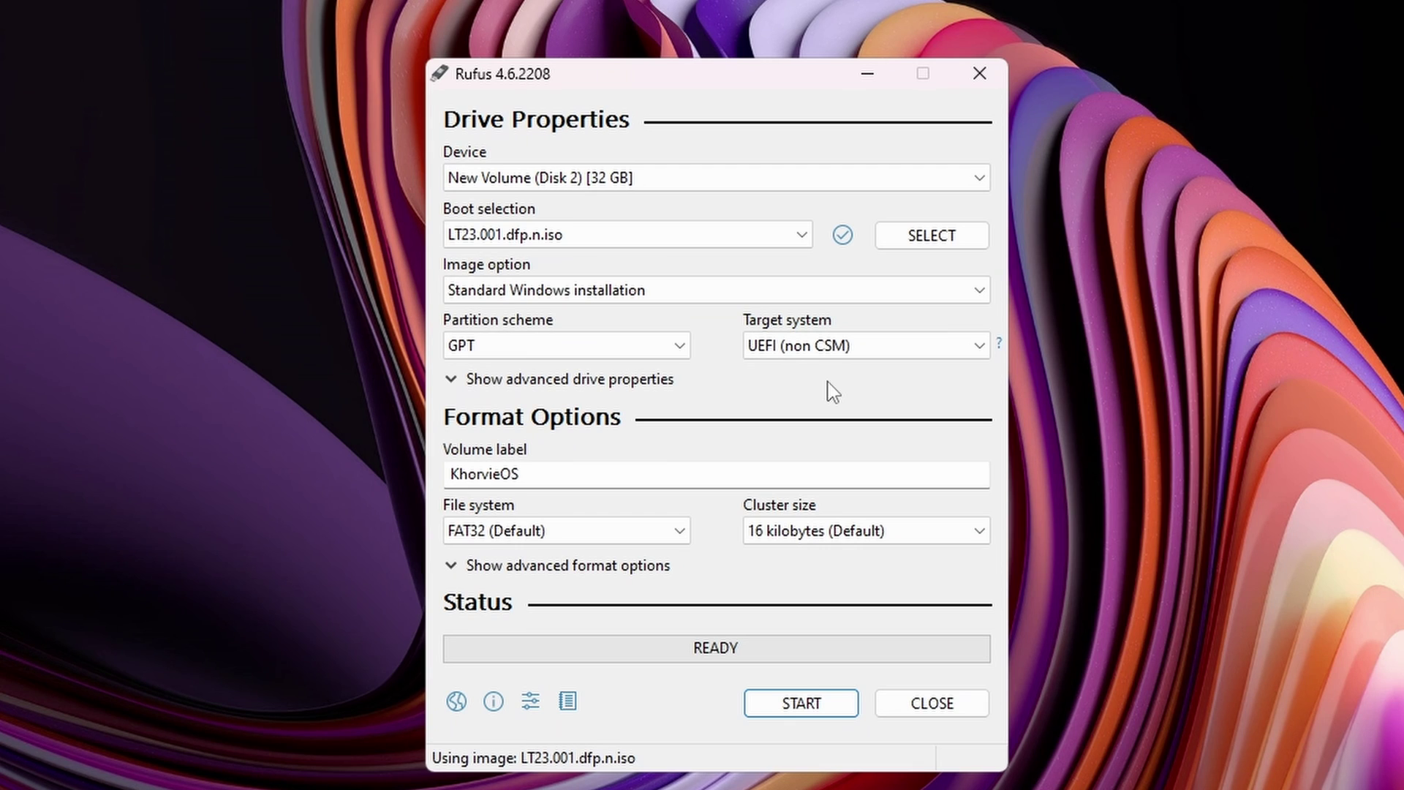
pyautogui.moveTo(573, 469); pyautogui.dragTo(419, 486)
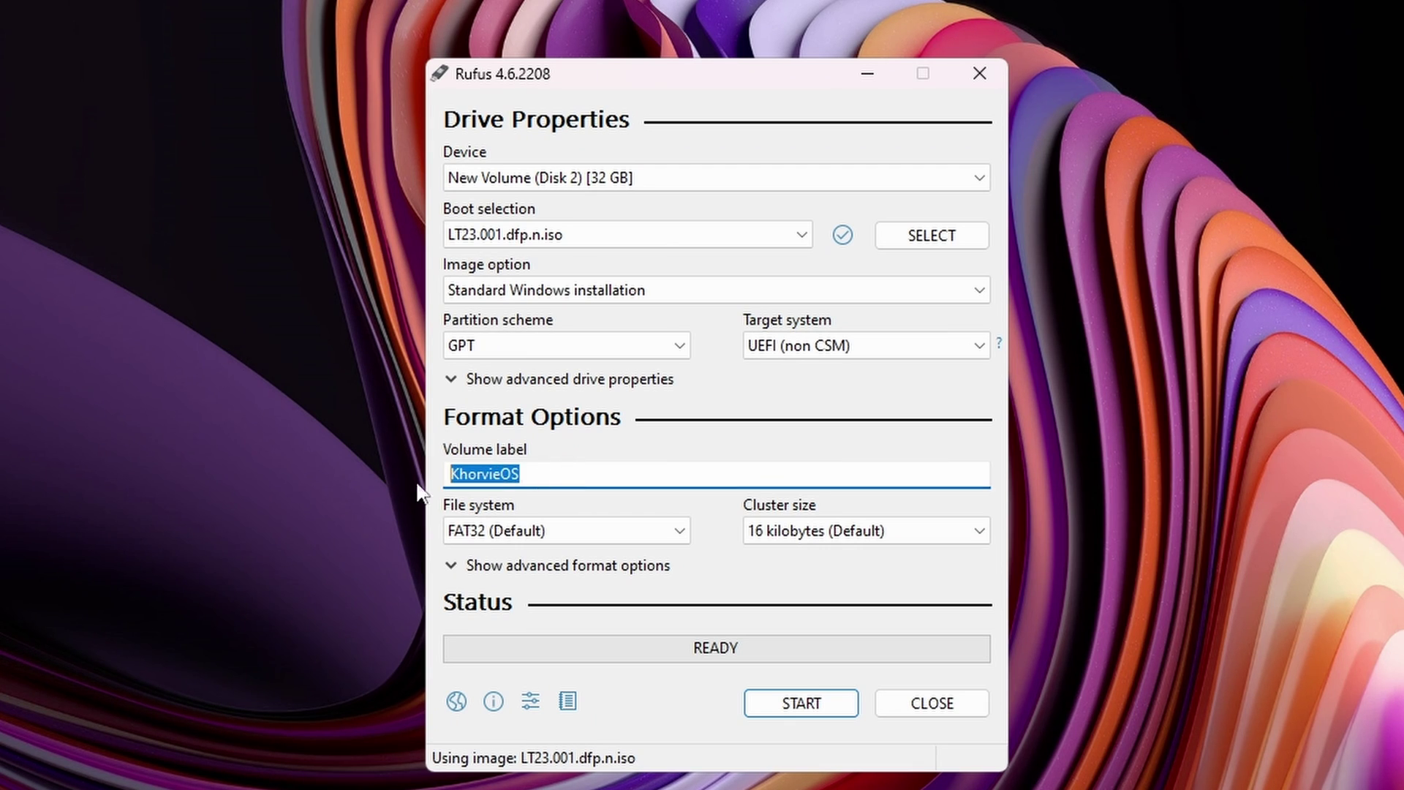
pyautogui.click(613, 532)
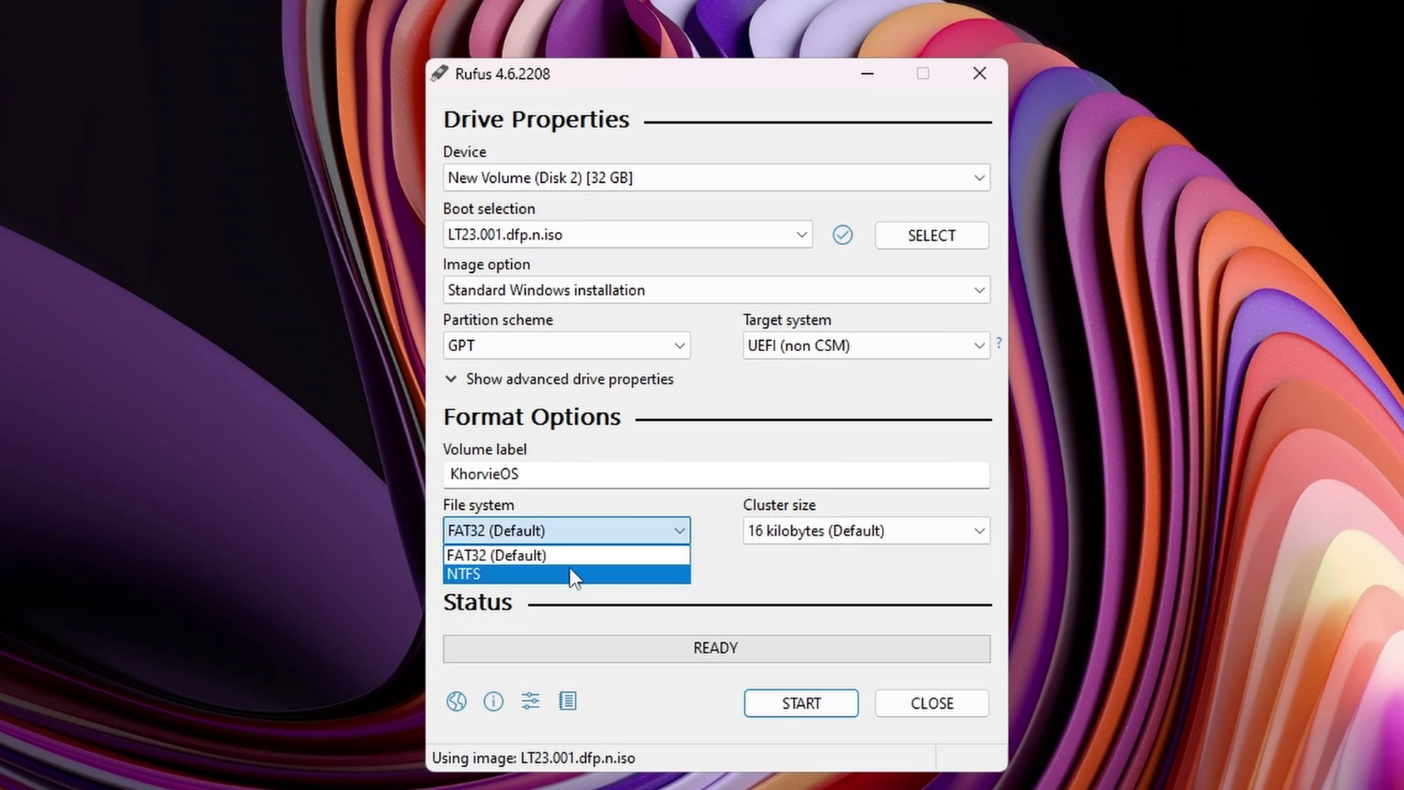
pyautogui.click(569, 577)
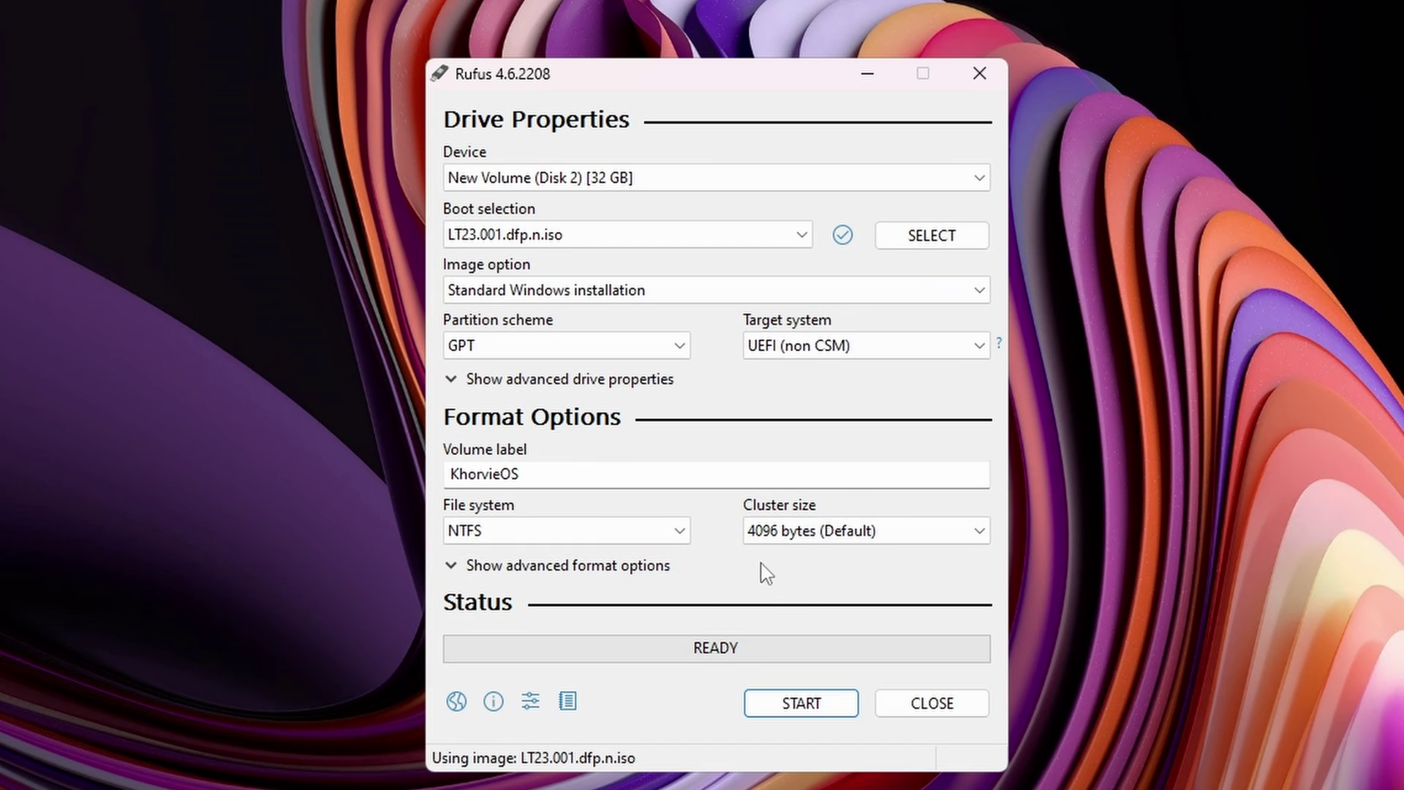
# - Write the ISO to the USB drive, accepting the Windows customizations and data-erase warning
pyautogui.click(803, 703)
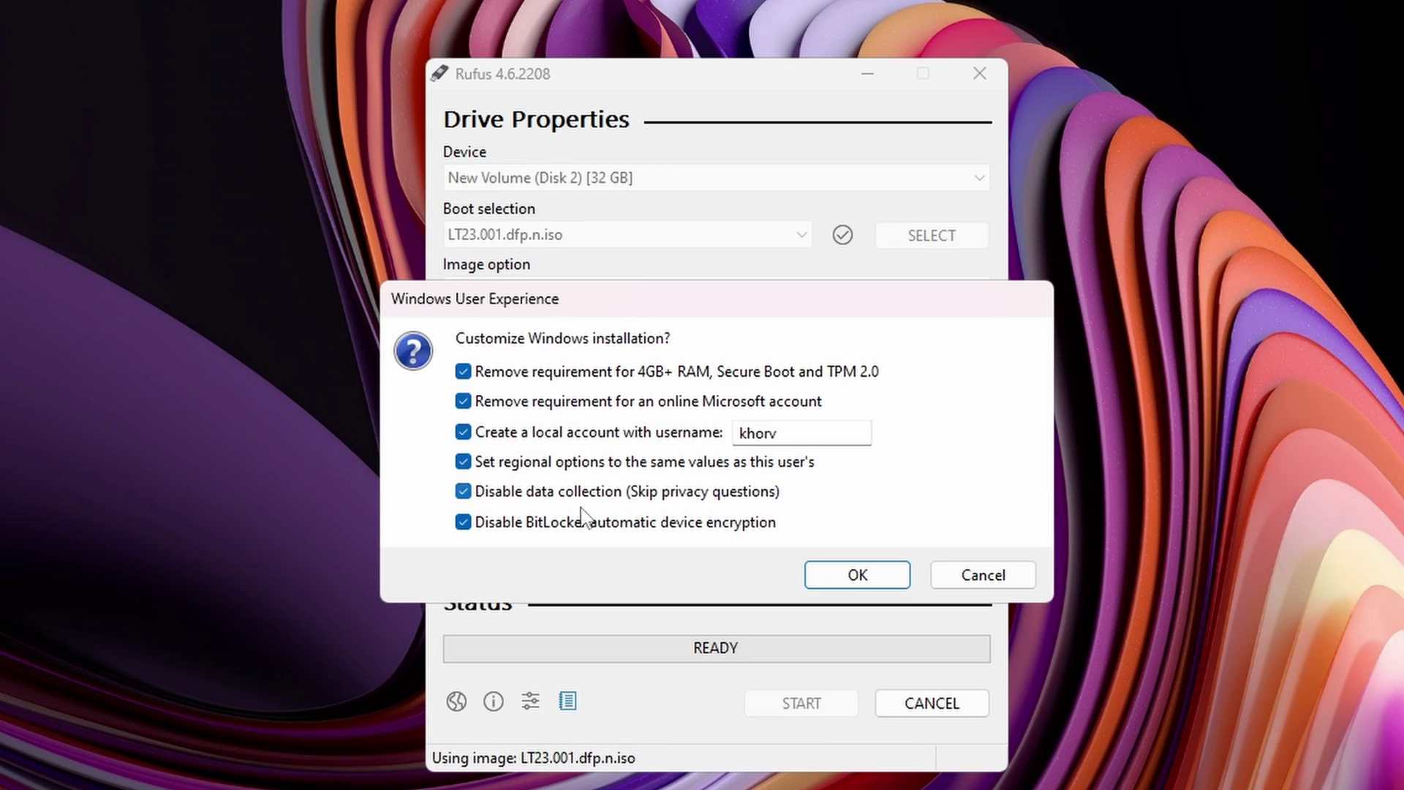
pyautogui.click(875, 583)
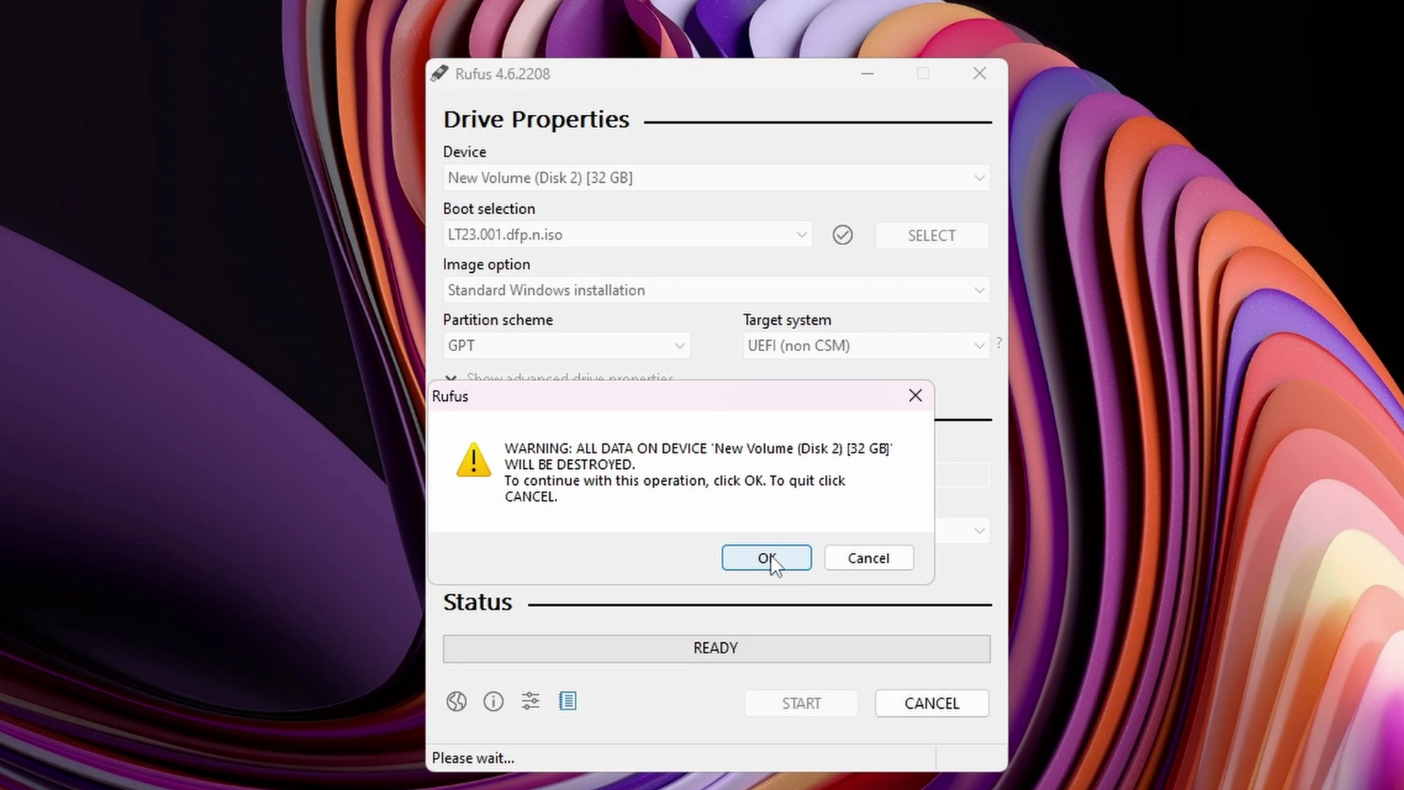
pyautogui.click(772, 558)
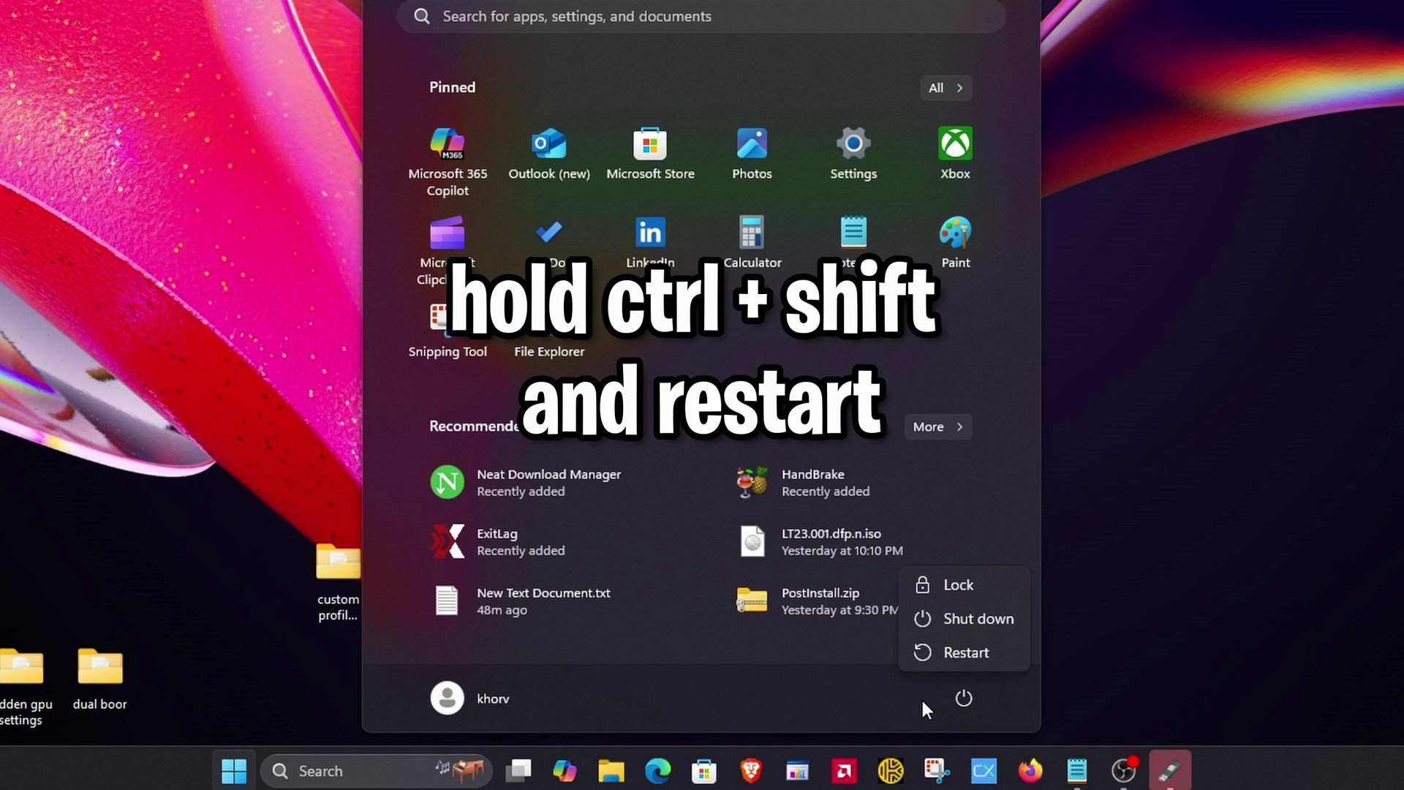
# - Restart into recovery and boot from the USB drive's Partition 1
pyautogui.keyDown('ctrl'); pyautogui.keyDown('shift'); pyautogui.click(992, 657); pyautogui.keyUp('shift'); pyautogui.keyUp('ctrl')
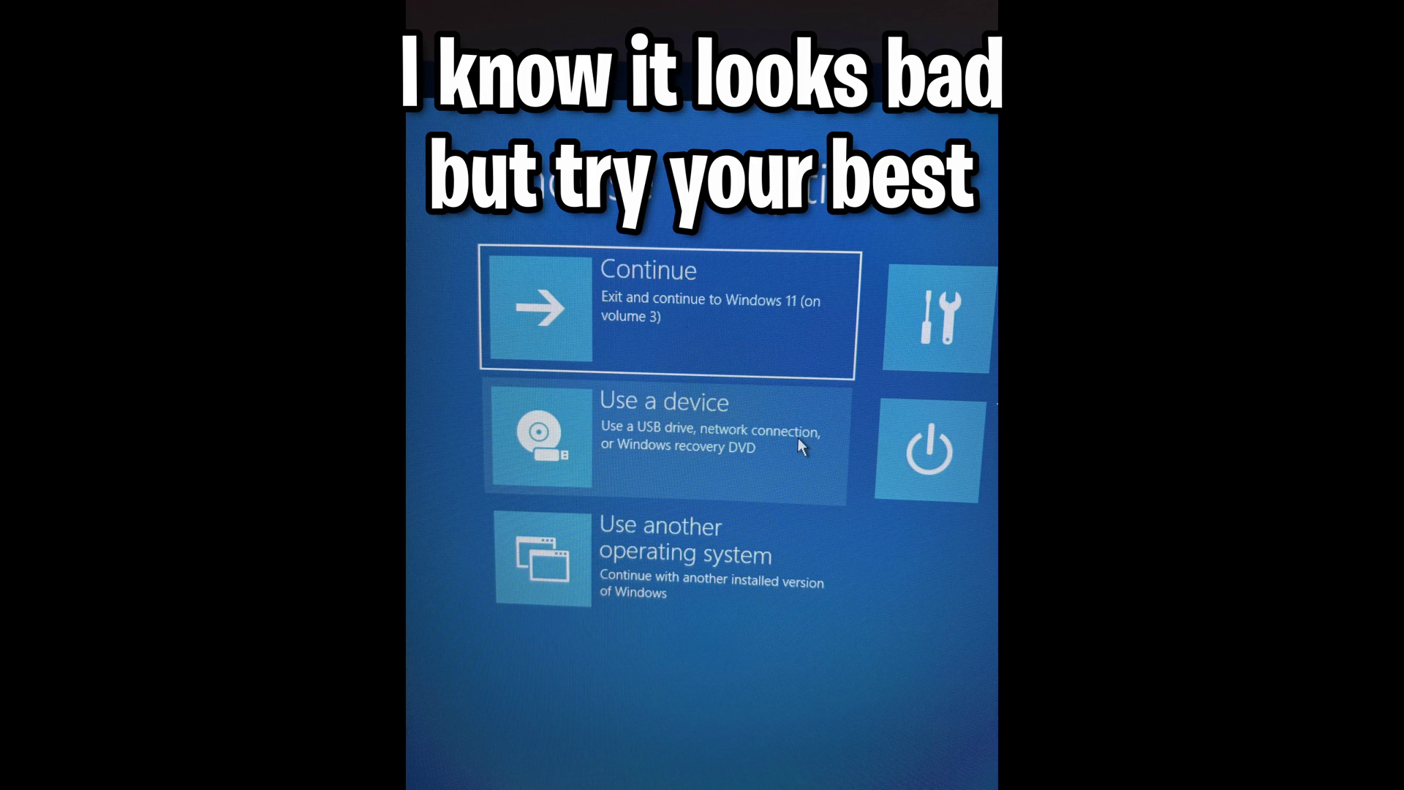
pyautogui.click(797, 437)
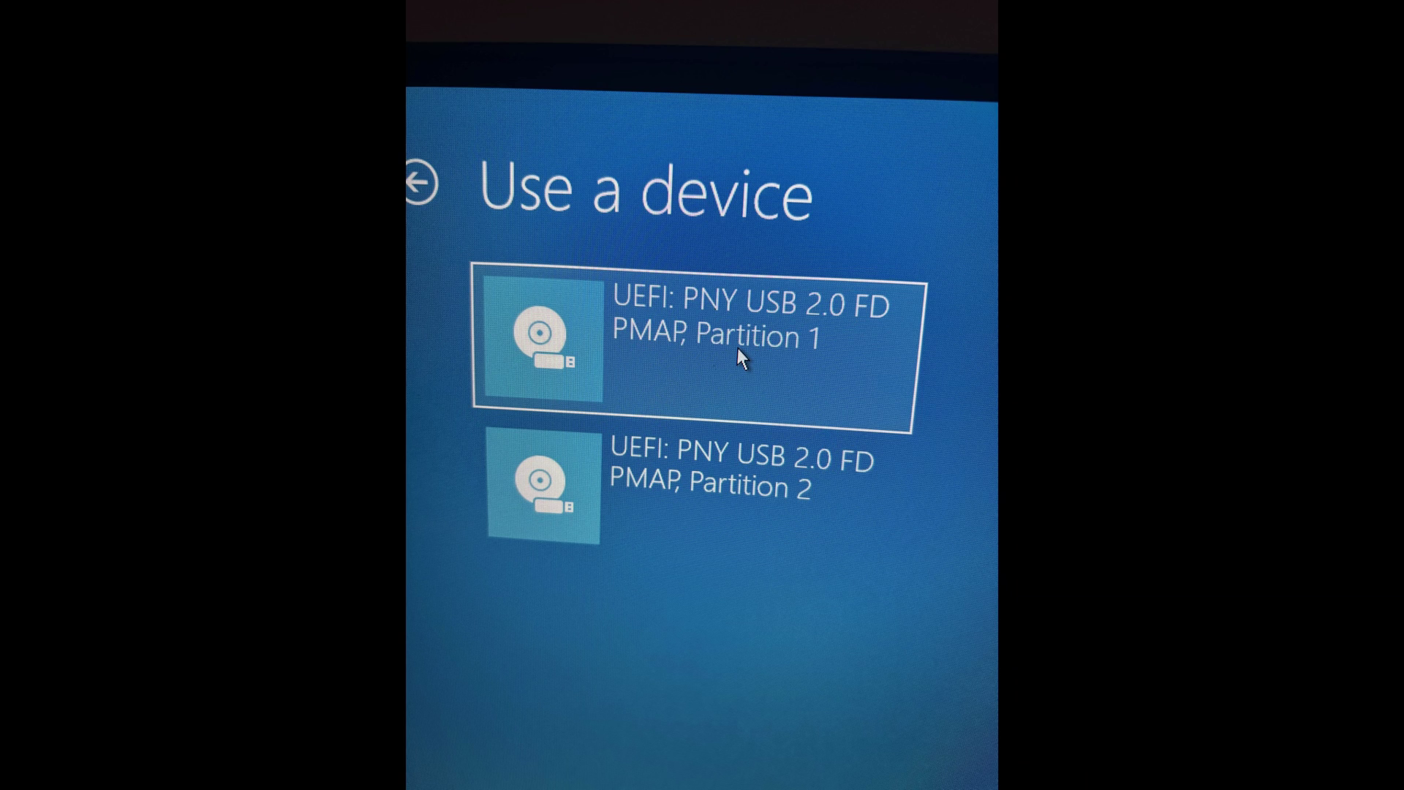
pyautogui.click(737, 349)
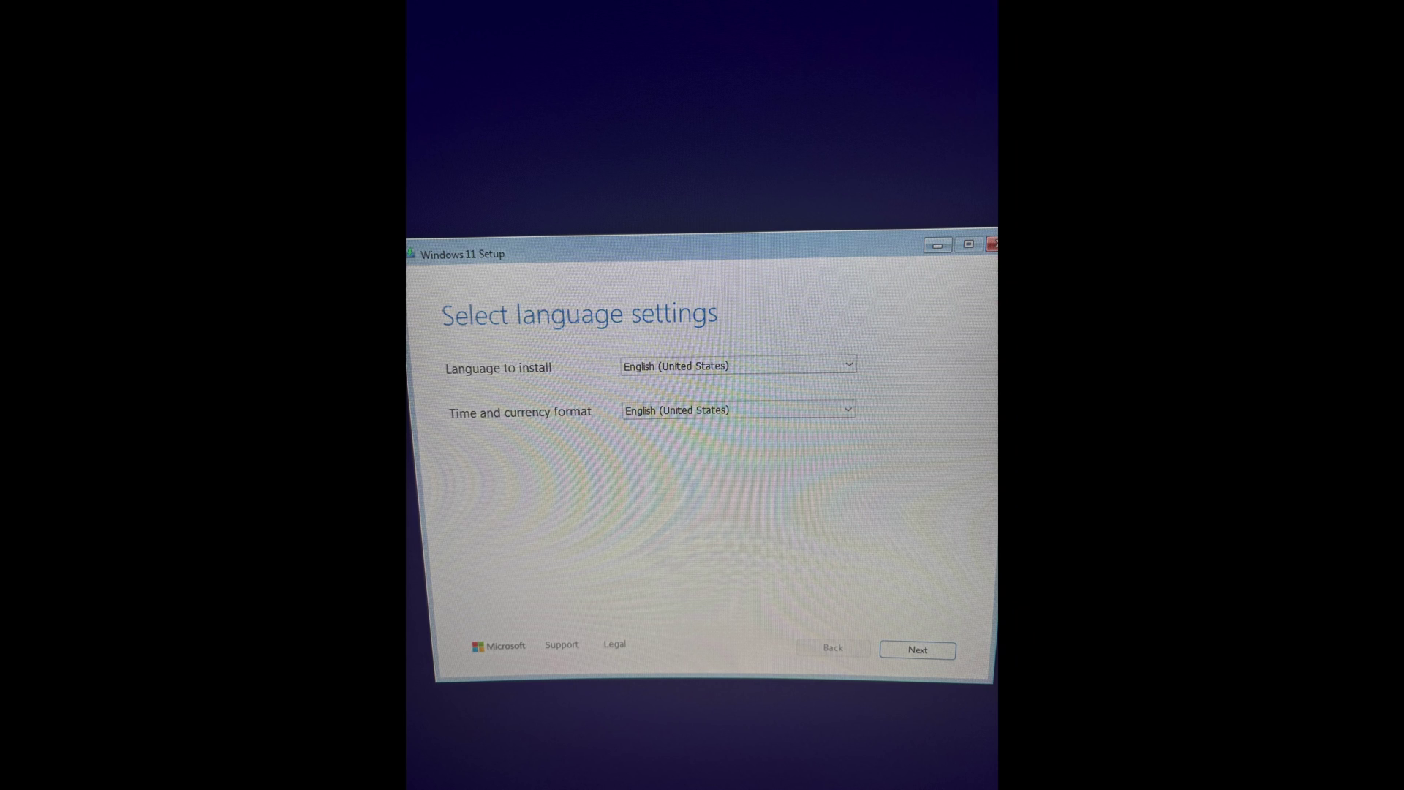
# - Keep the default language and keyboard in Windows 11 Setup and accept the license terms
pyautogui.click(923, 650)
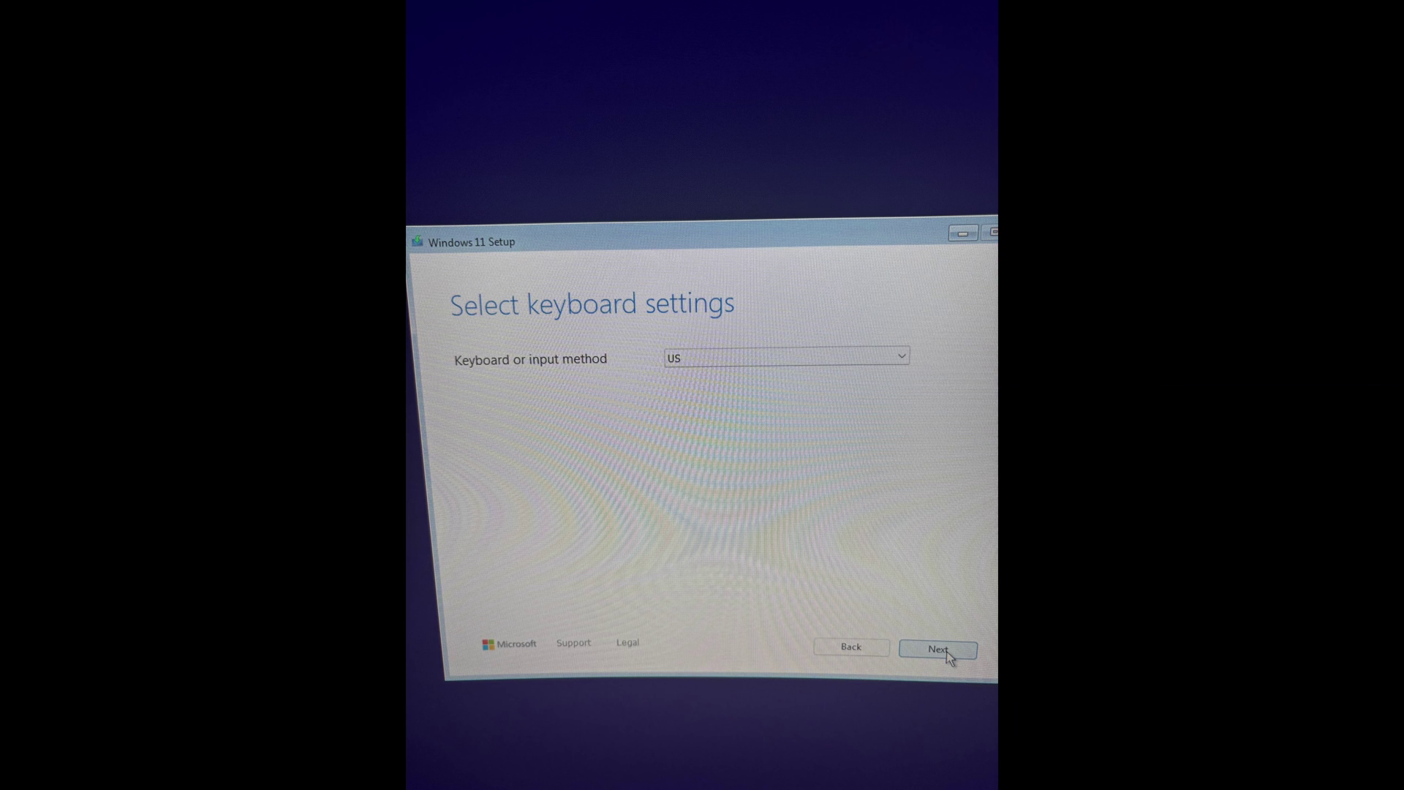
pyautogui.click(945, 649)
pyautogui.click(905, 652)
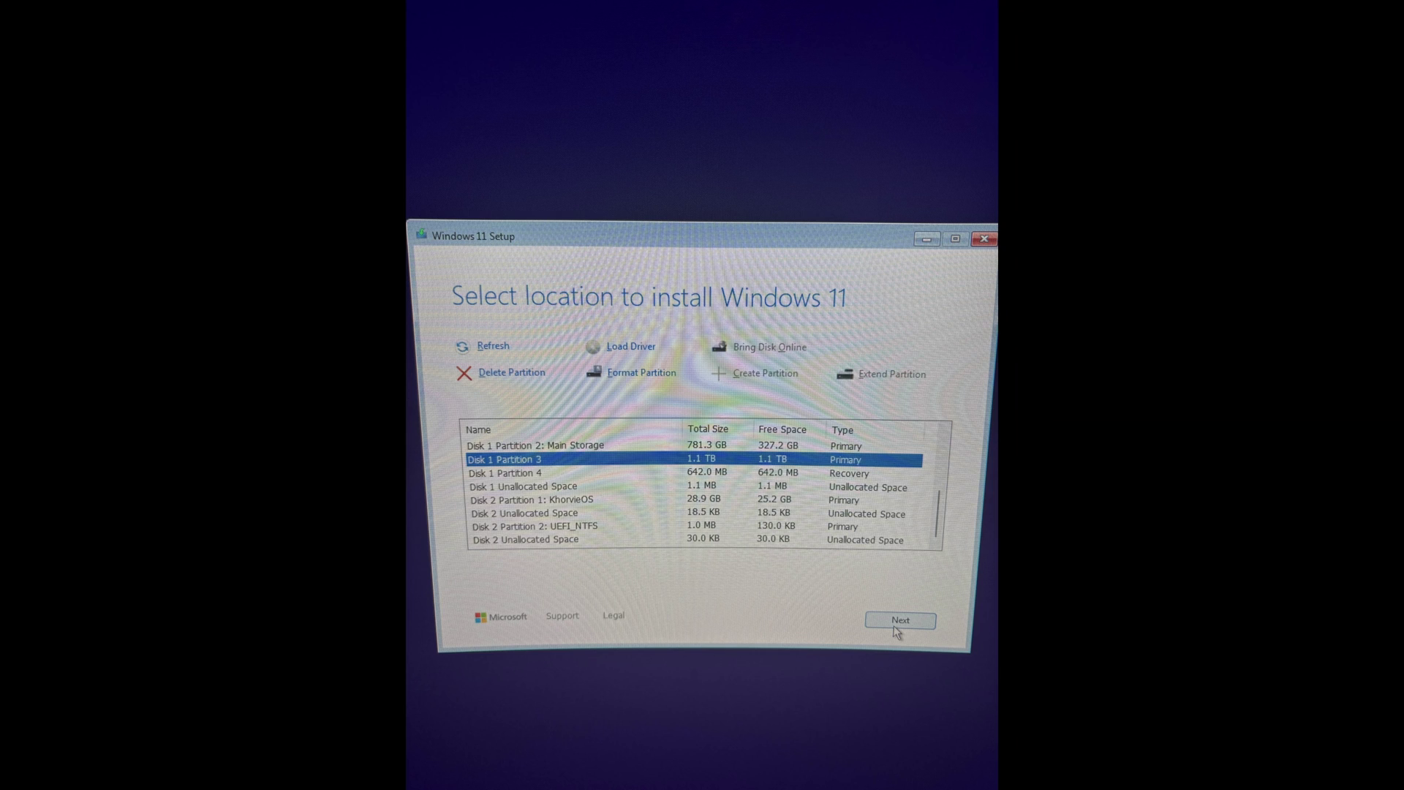